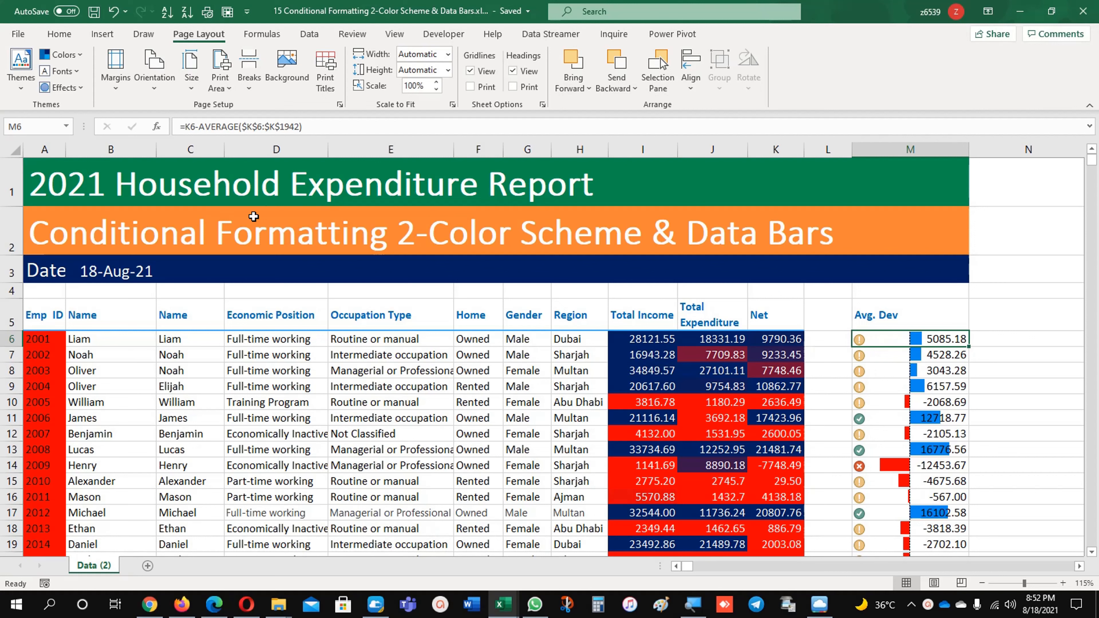
Delete all conditional formatting rules in this worksheet, including the graded color scales, the icon set and the data bar
{"action": "left_click", "coordinate": [63, 34]}
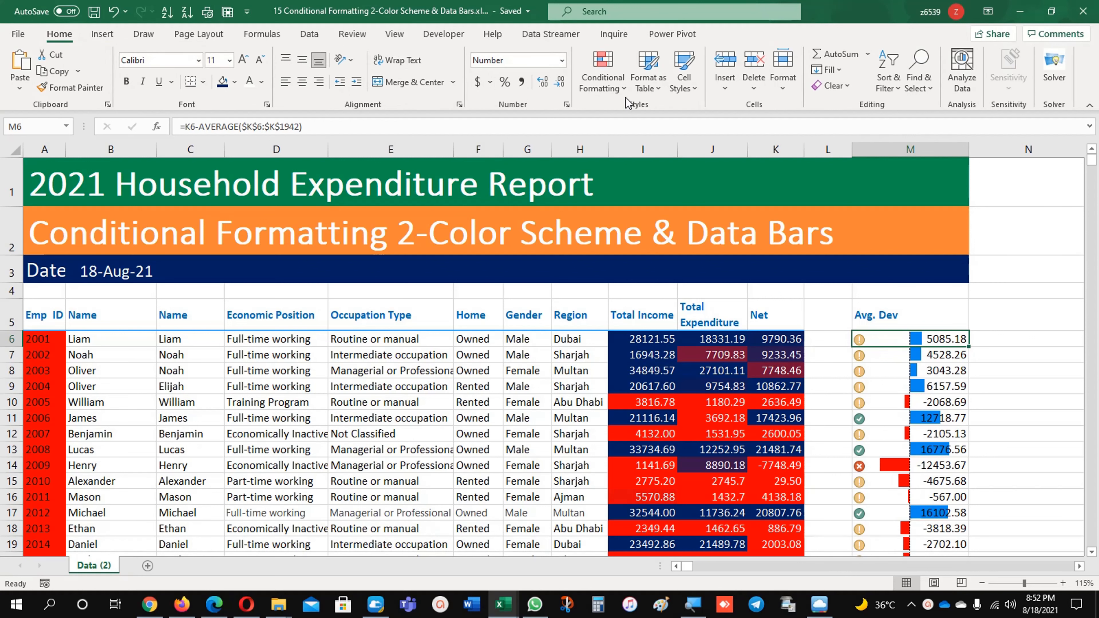
{"action": "left_click", "coordinate": [606, 74]}
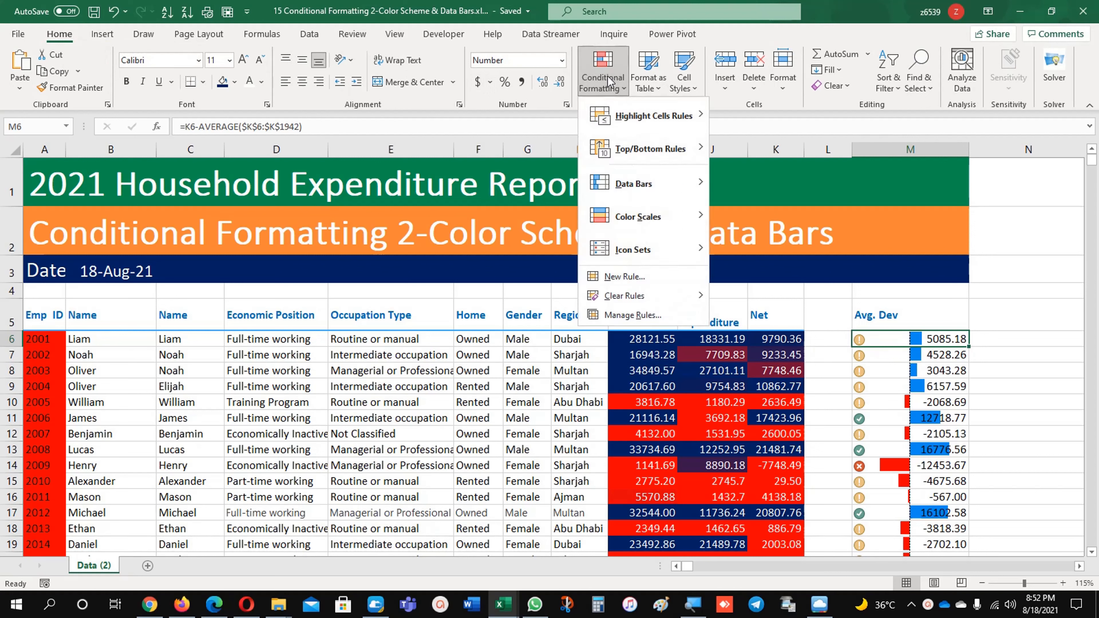
{"action": "left_click", "coordinate": [634, 314]}
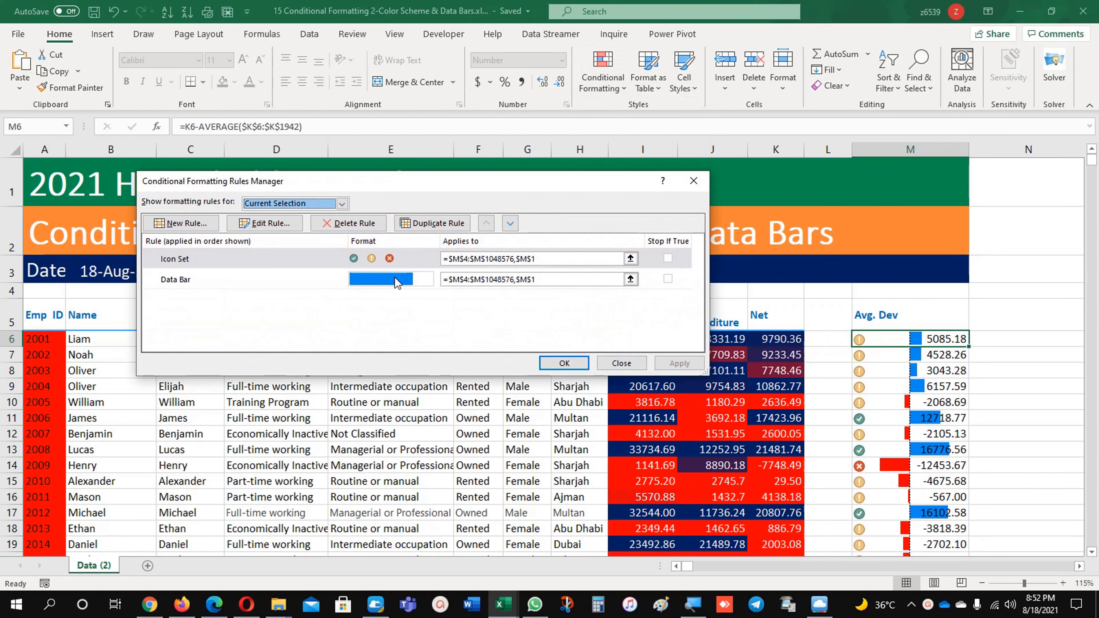
{"action": "left_click", "coordinate": [342, 203]}
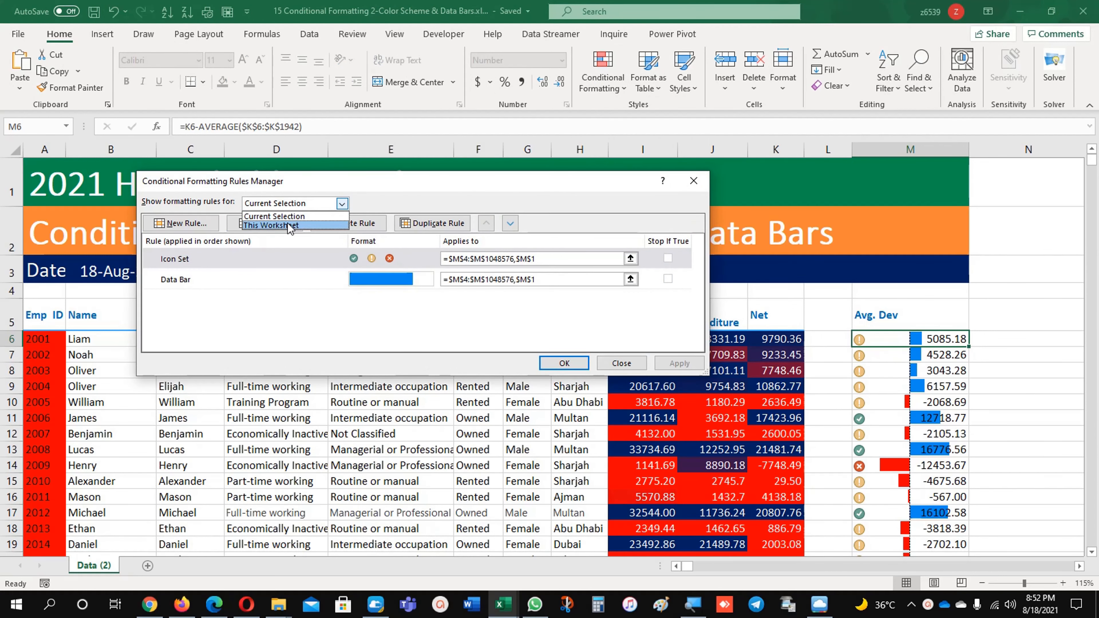
{"action": "left_click", "coordinate": [281, 220]}
{"action": "left_click", "coordinate": [329, 264]}
{"action": "left_click", "coordinate": [336, 224]}
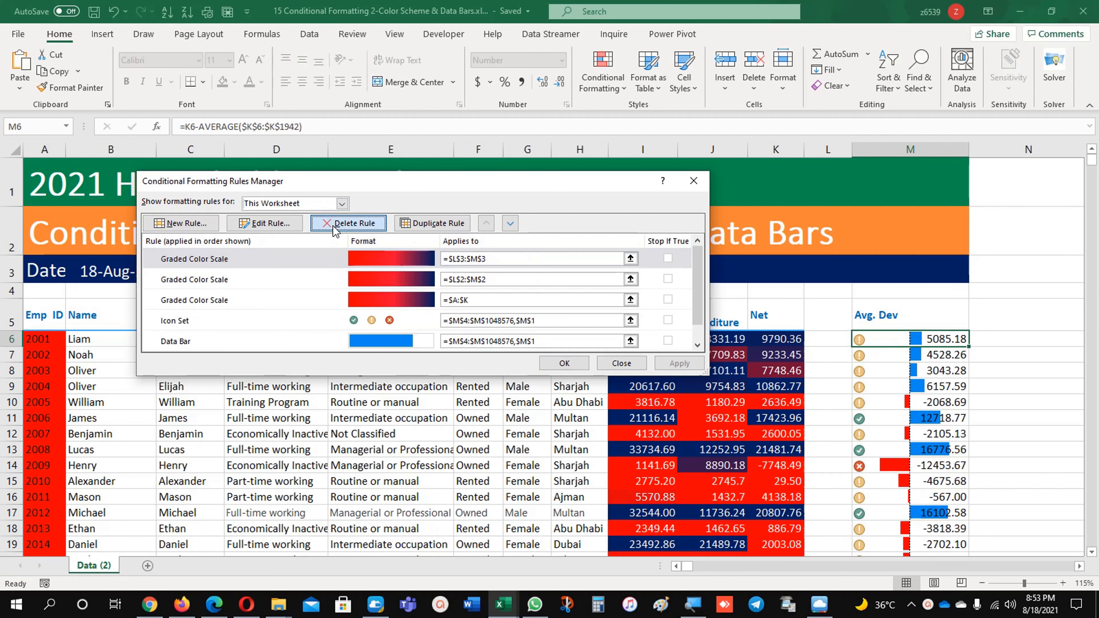
{"action": "left_click", "coordinate": [336, 224]}
{"action": "left_click", "coordinate": [336, 224]}
{"action": "left_click", "coordinate": [335, 224]}
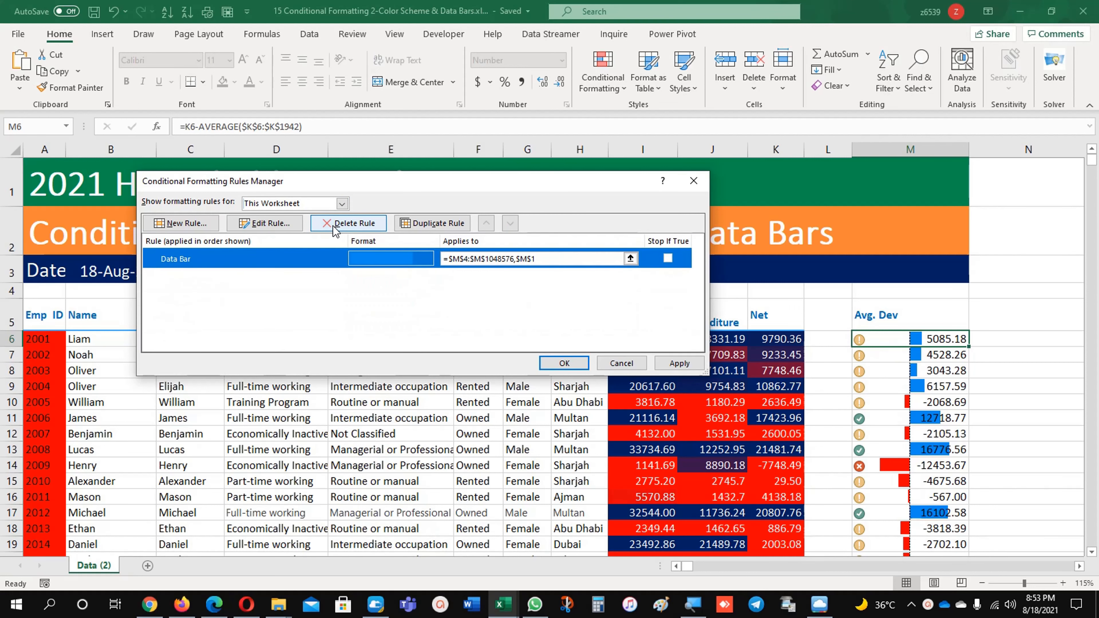
{"action": "left_click", "coordinate": [335, 224]}
{"action": "left_click", "coordinate": [564, 363]}
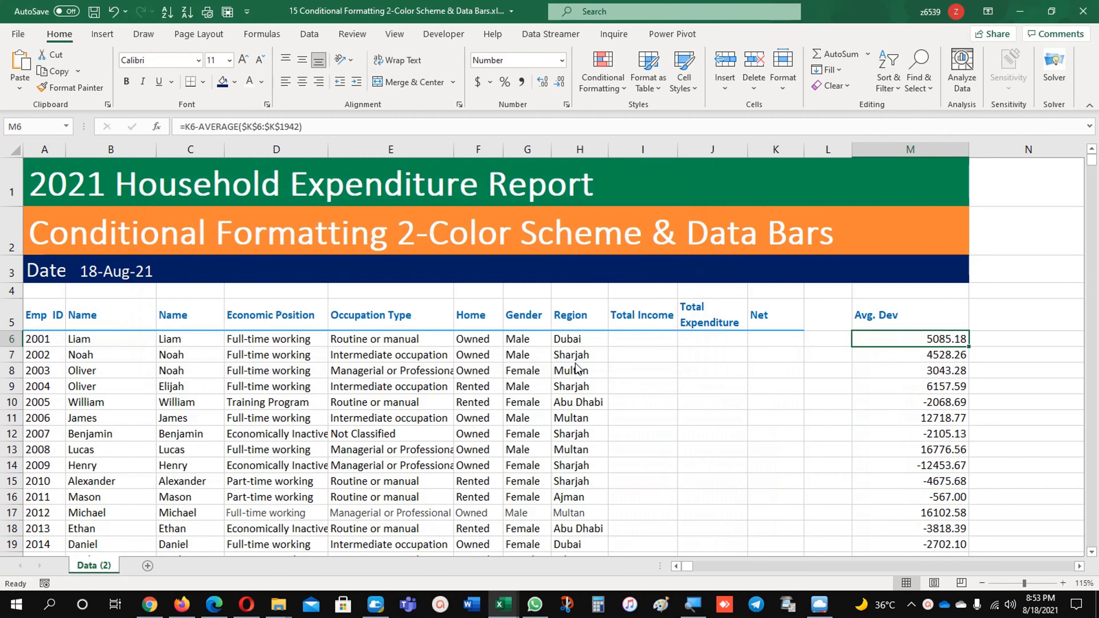
Remove the fill from I6:K1942 under Total Income, Total Expenditure and Net, and set the font color to Automatic
{"action": "left_click_drag", "start_coordinate": [646, 342], "coordinate": [771, 339]}
{"action": "key", "text": "ctrl+shift+Down"}
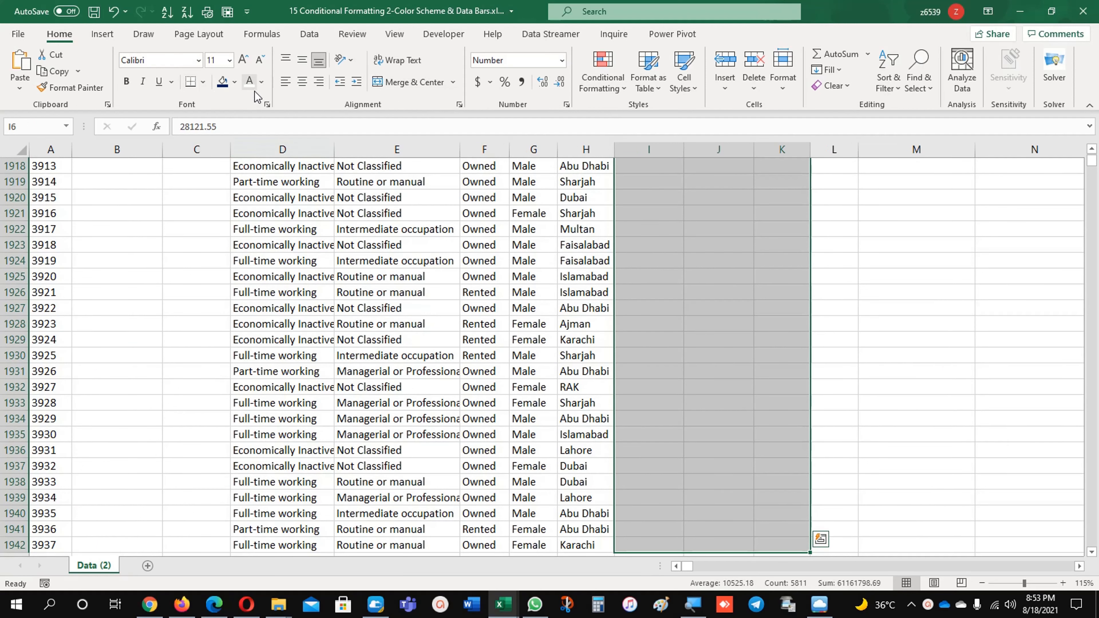
{"action": "left_click", "coordinate": [234, 81]}
{"action": "left_click", "coordinate": [245, 236]}
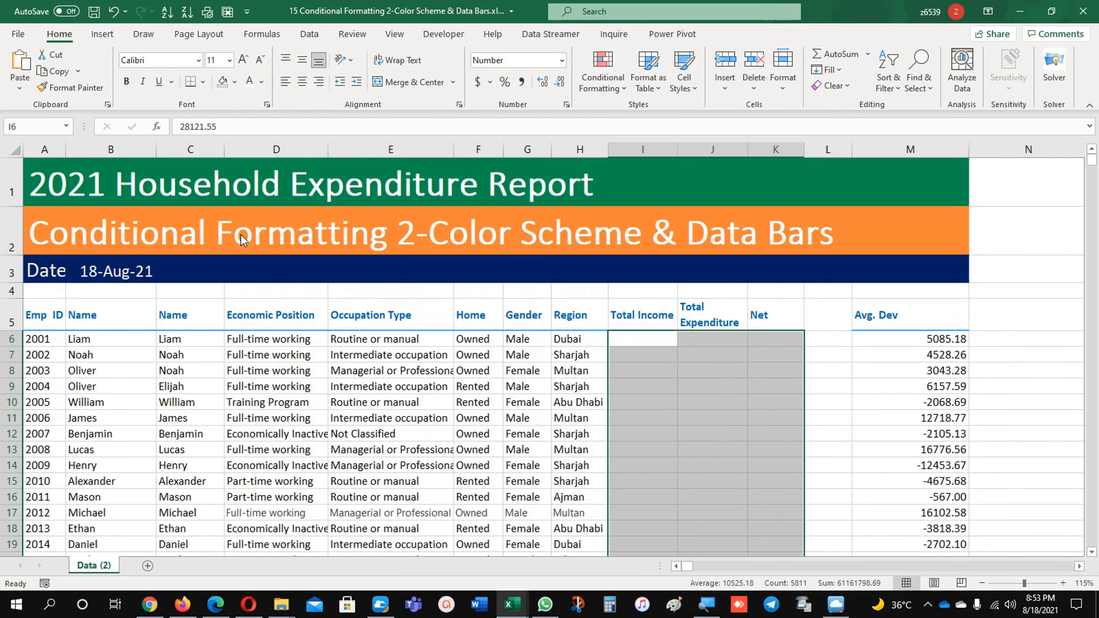
{"action": "left_click", "coordinate": [262, 81]}
{"action": "left_click", "coordinate": [263, 102]}
{"action": "left_click", "coordinate": [667, 371]}
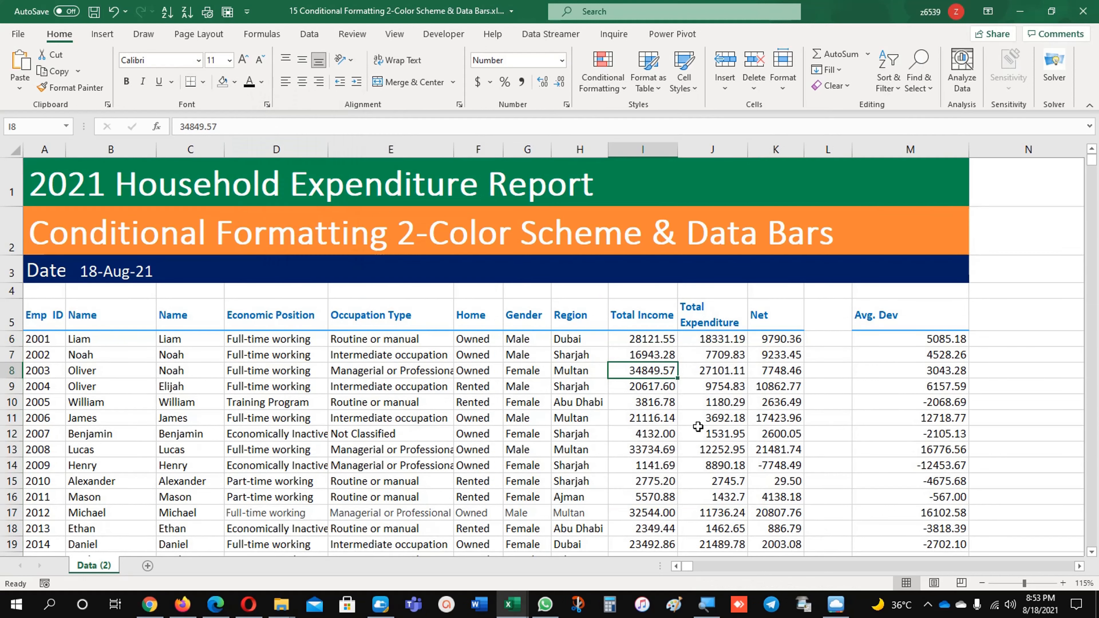
{"action": "left_click", "coordinate": [752, 397]}
{"action": "left_click", "coordinate": [738, 400]}
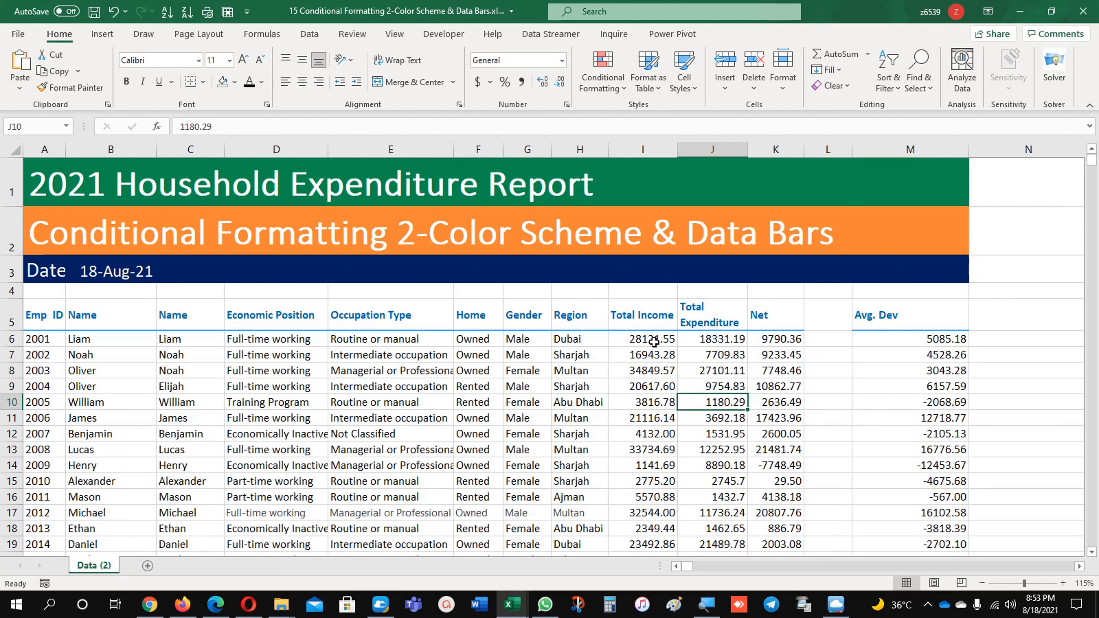
{"action": "left_click_drag", "start_coordinate": [653, 342], "coordinate": [770, 344]}
{"action": "left_click", "coordinate": [715, 374]}
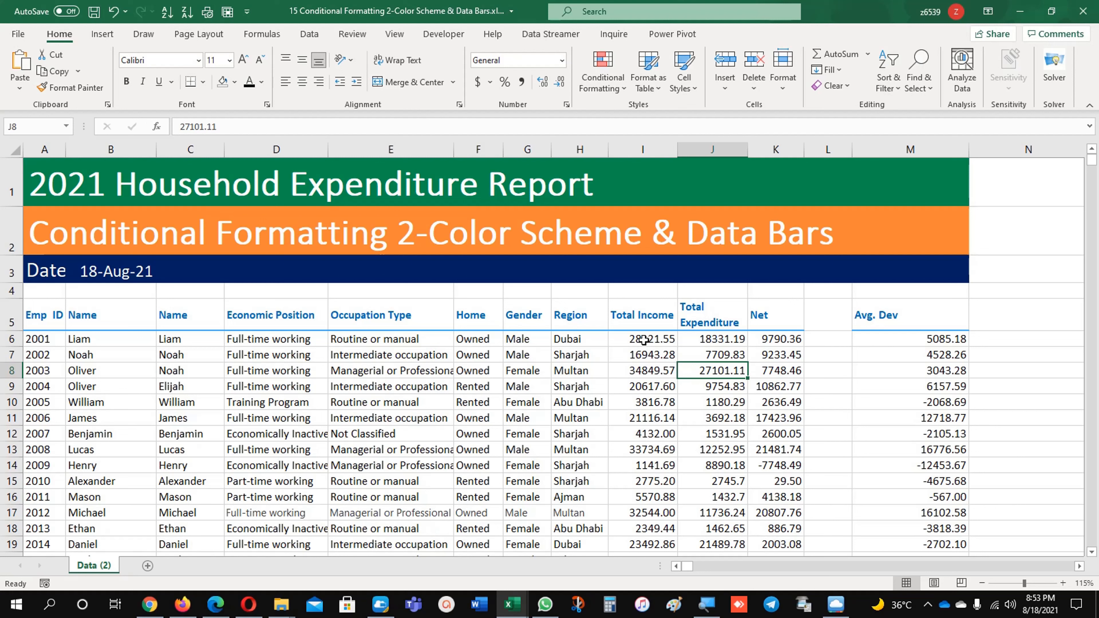
Select all Total Income values from I6 down to I1942 and return to the start of the sheet
{"action": "left_click", "coordinate": [644, 340]}
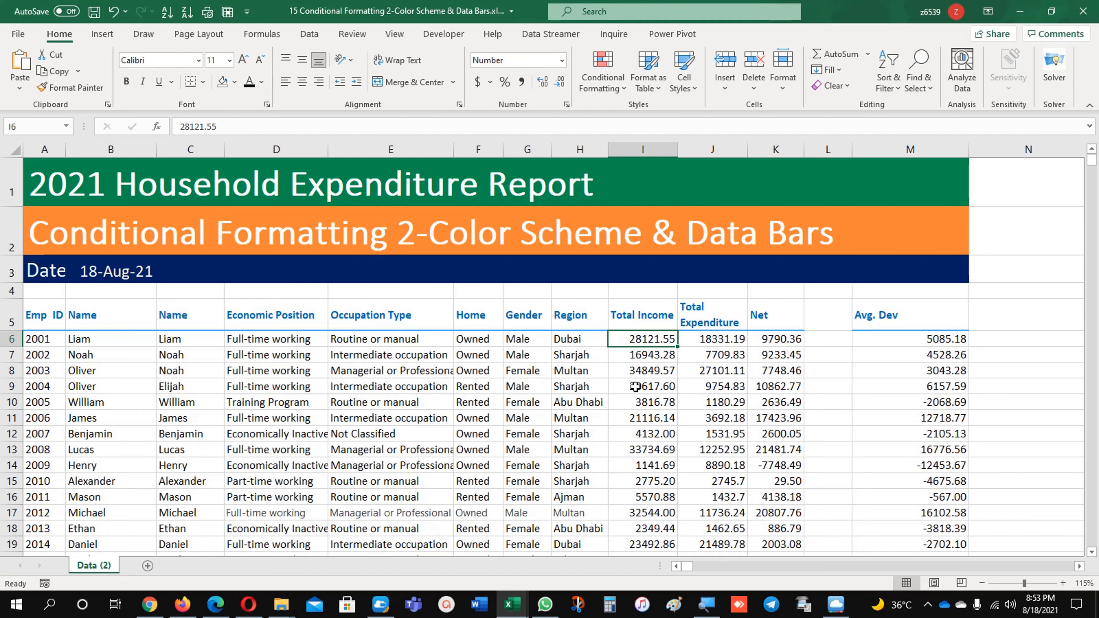
{"action": "key", "text": "ctrl+shift+Down"}
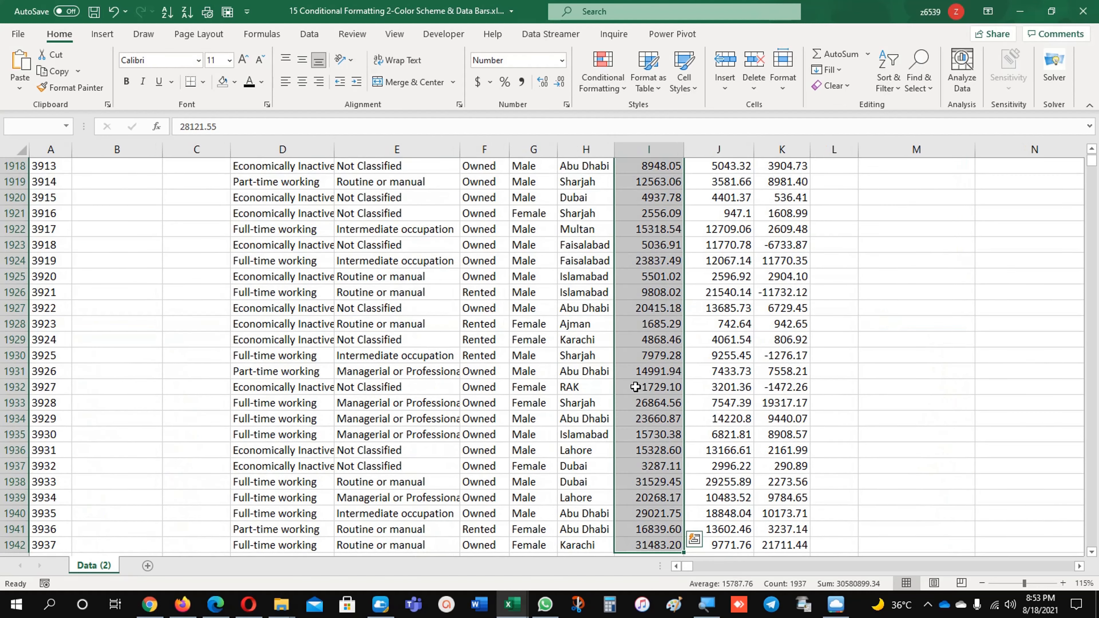
{"action": "scroll", "coordinate": [605, 411], "scroll_direction": "up", "scroll_amount": 20}
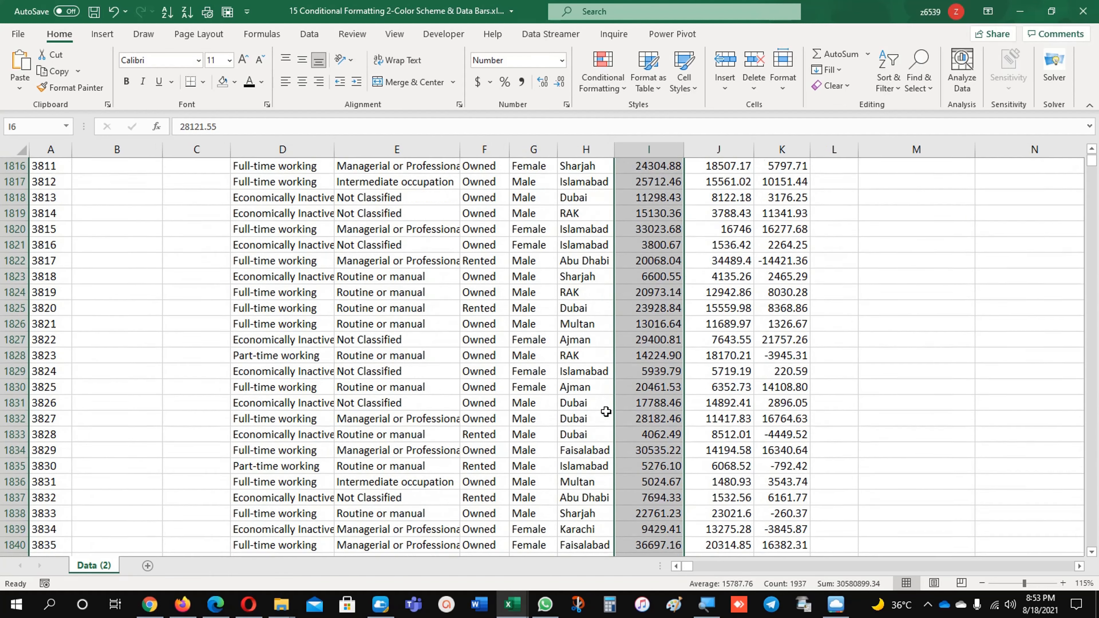
{"action": "scroll", "coordinate": [606, 411], "scroll_direction": "up", "scroll_amount": 20}
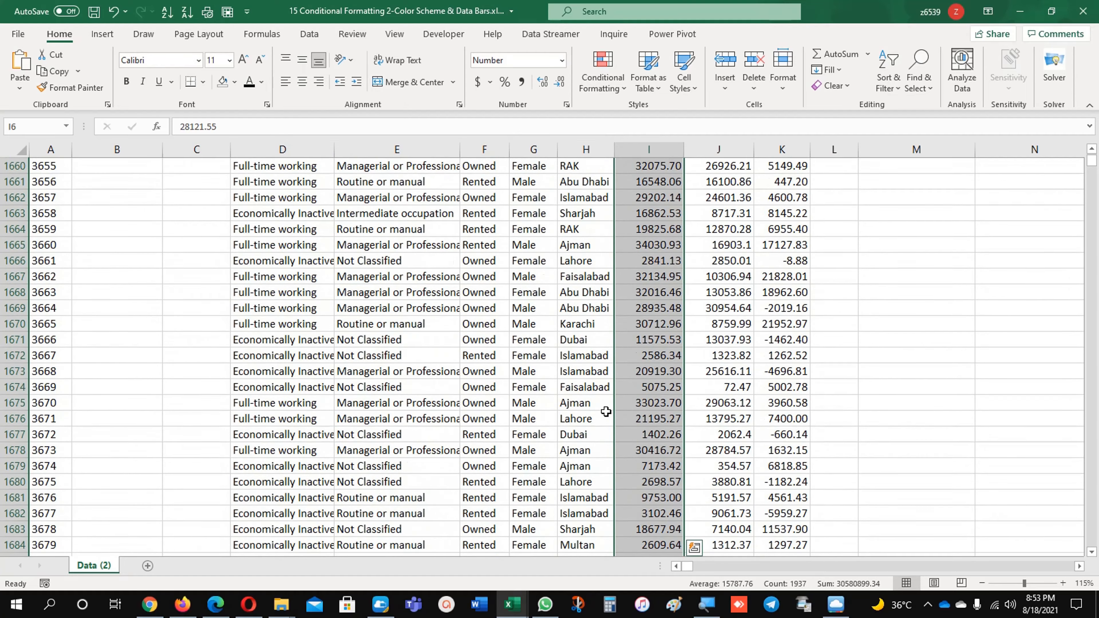
{"action": "scroll", "coordinate": [123, 417], "scroll_direction": "up", "scroll_amount": 20}
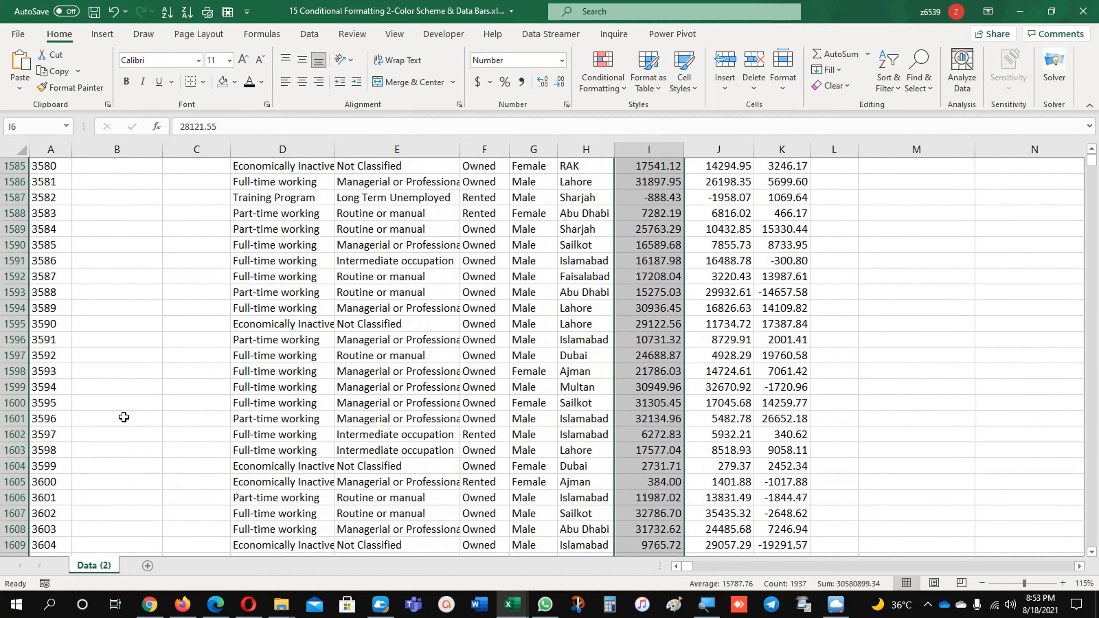
{"action": "scroll", "coordinate": [123, 417], "scroll_direction": "up", "scroll_amount": 20}
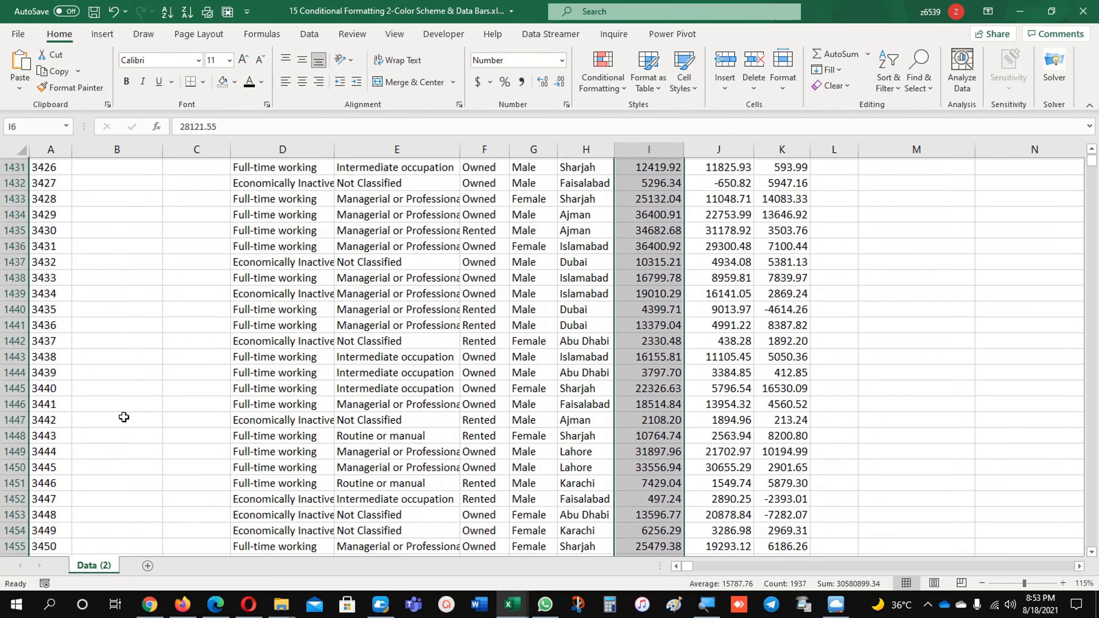
{"action": "scroll", "coordinate": [124, 417], "scroll_direction": "up", "scroll_amount": 20}
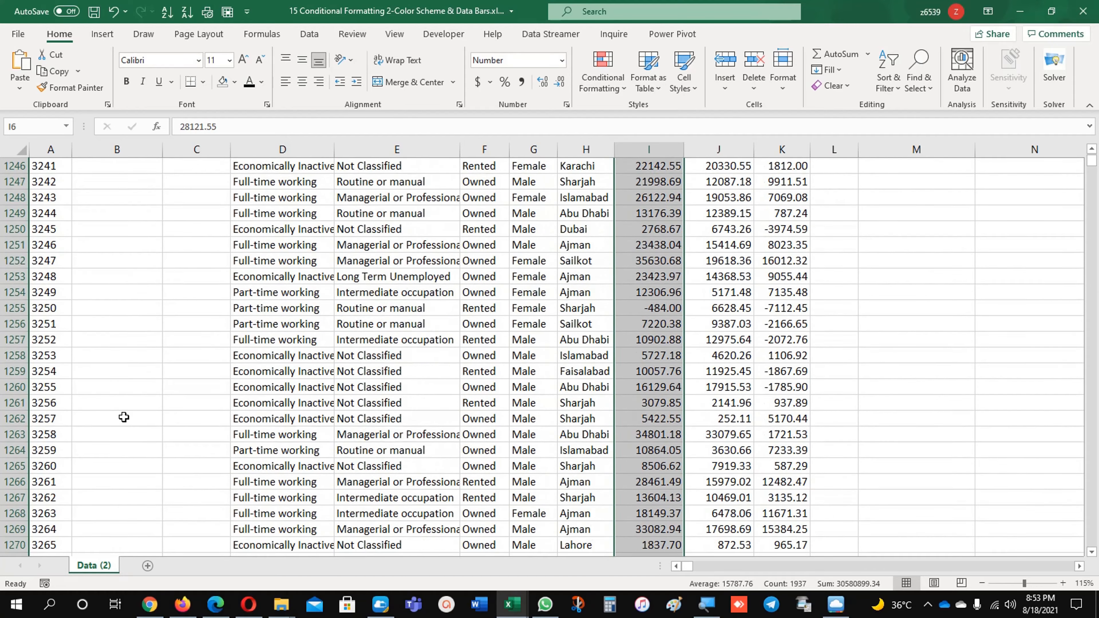
{"action": "scroll", "coordinate": [123, 417], "scroll_direction": "up", "scroll_amount": 20}
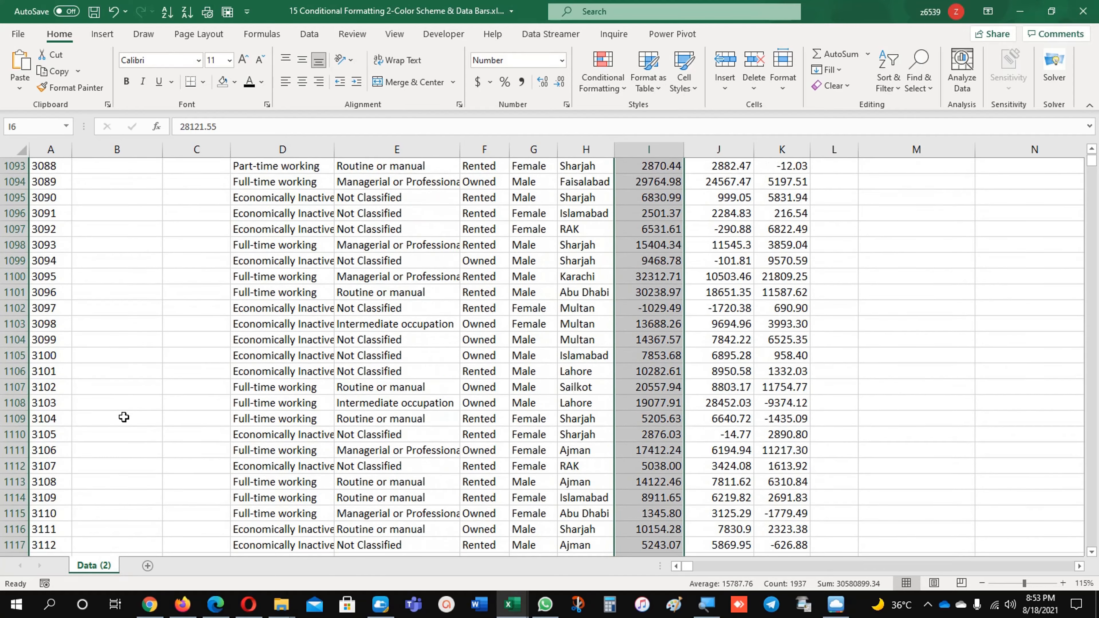
{"action": "scroll", "coordinate": [124, 417], "scroll_direction": "up", "scroll_amount": 20}
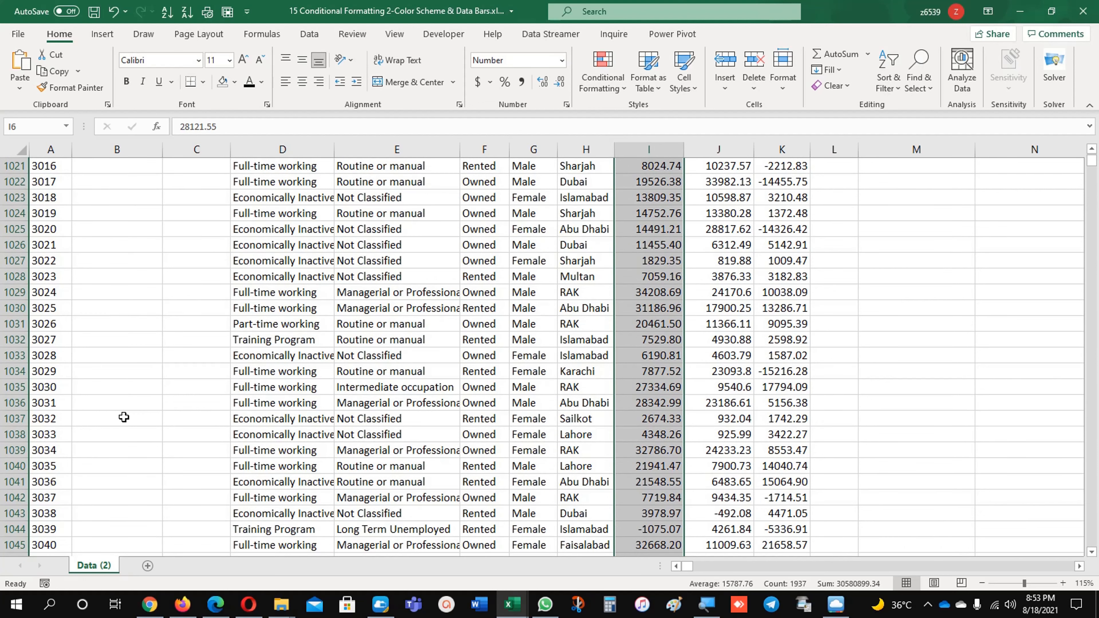
{"action": "left_click_drag", "start_coordinate": [1093, 168], "coordinate": [1093, 159]}
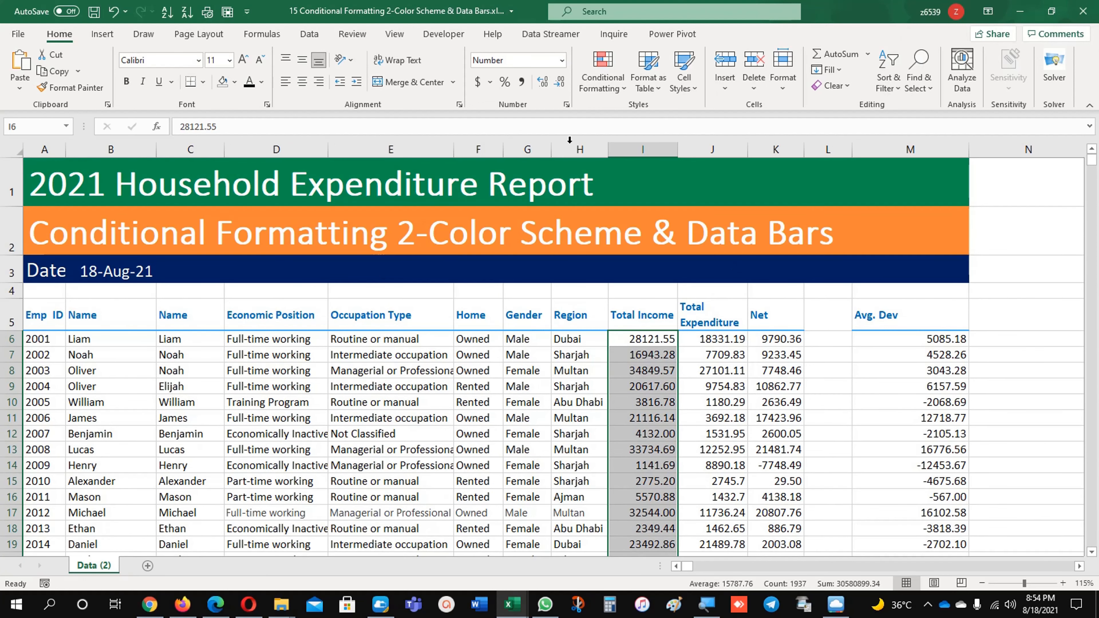
Start a new 2-Color Scale conditional formatting rule for the selected incomes, with a minimum of type Number and value 15000
{"action": "left_click", "coordinate": [609, 72]}
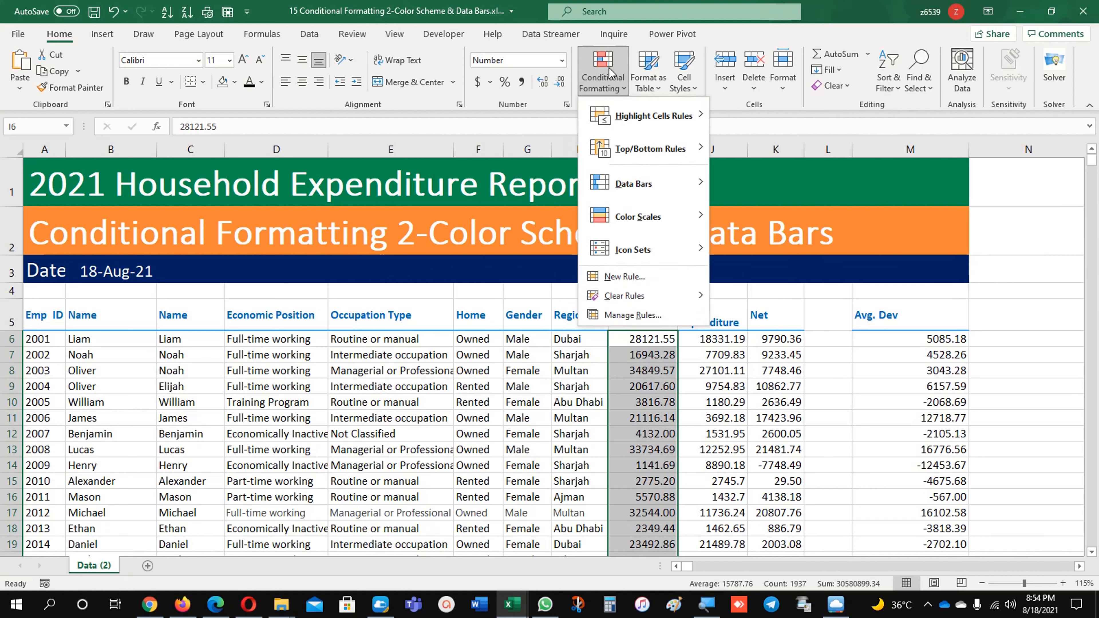
{"action": "mouse_move", "coordinate": [645, 222]}
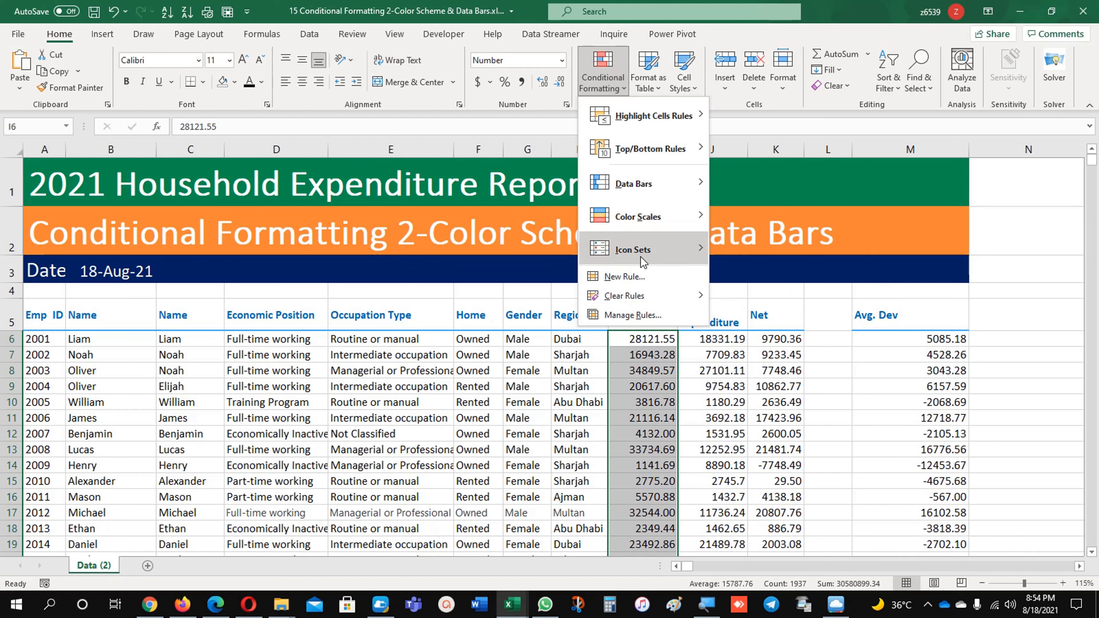
{"action": "left_click", "coordinate": [628, 308]}
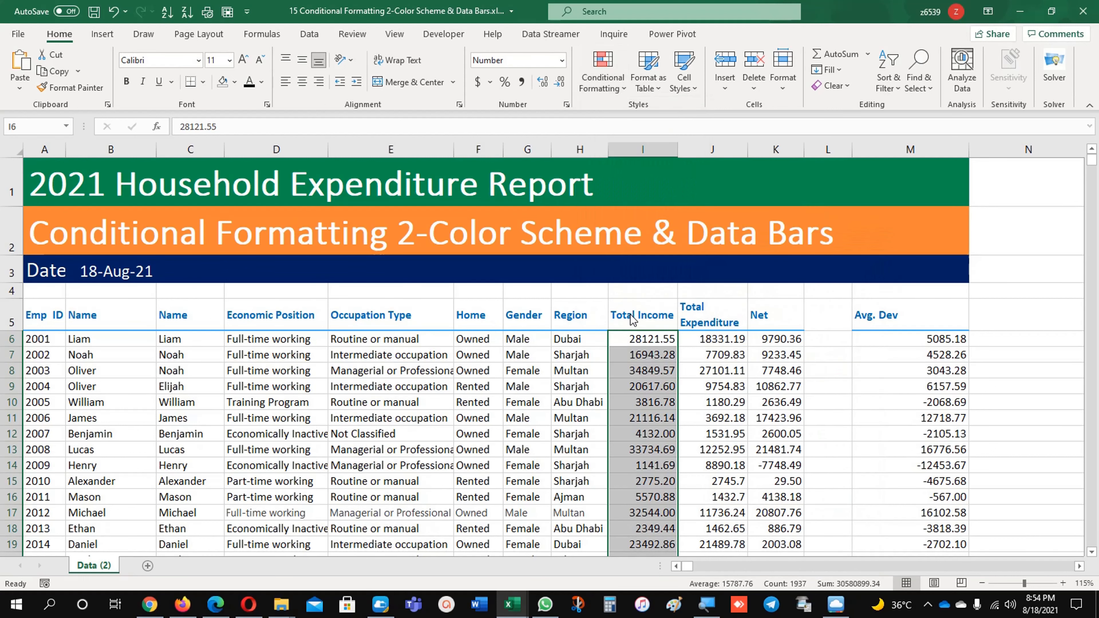
{"action": "left_click", "coordinate": [182, 223]}
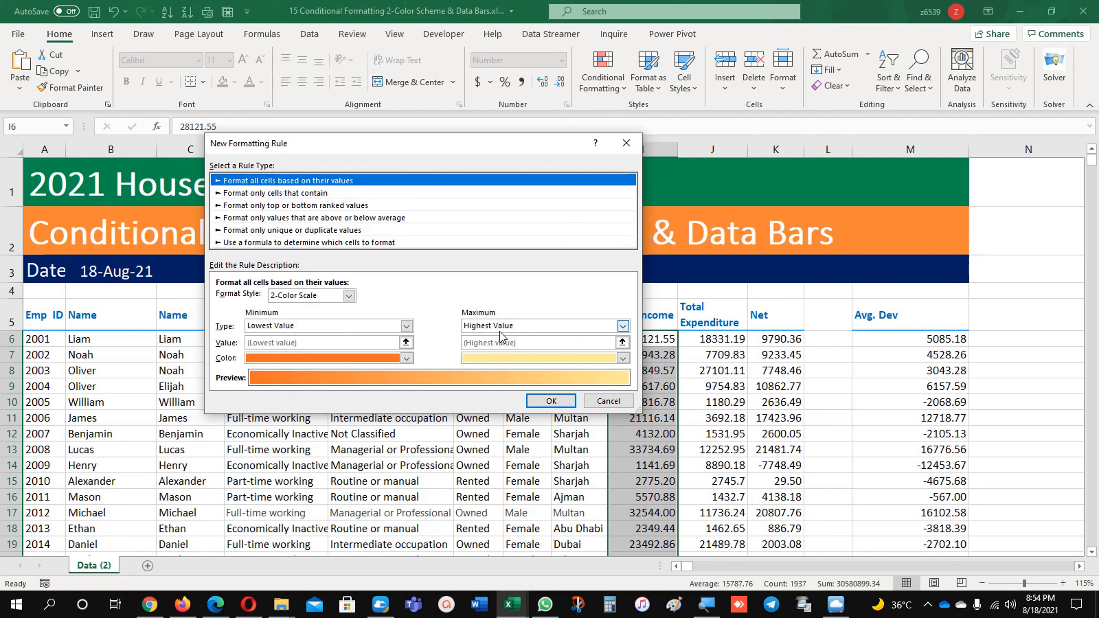
{"action": "left_click", "coordinate": [407, 327]}
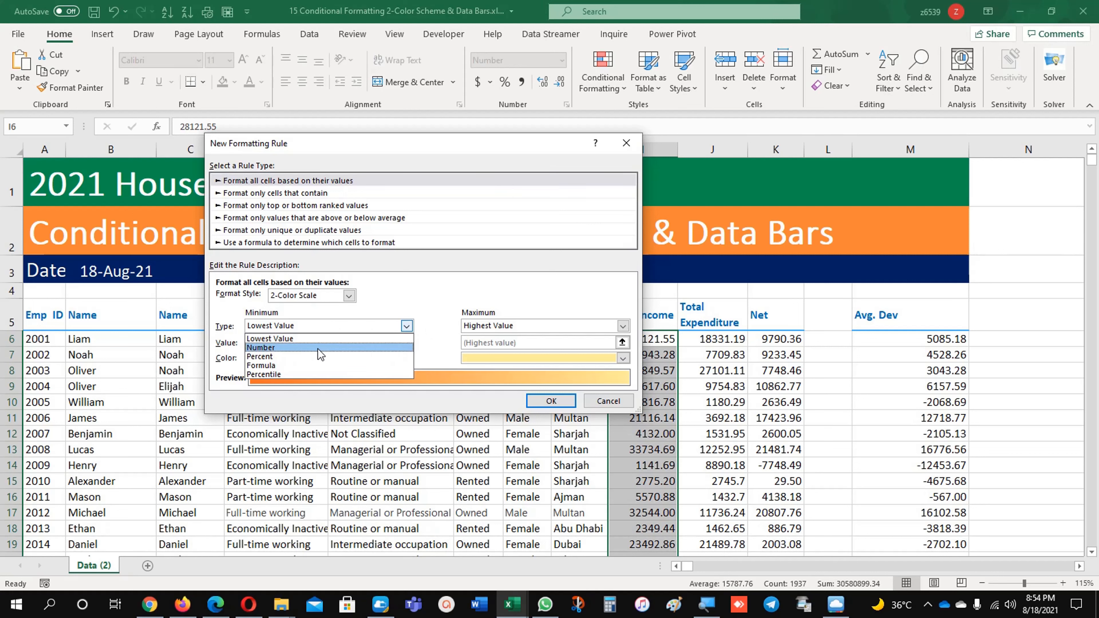
{"action": "left_click", "coordinate": [318, 349]}
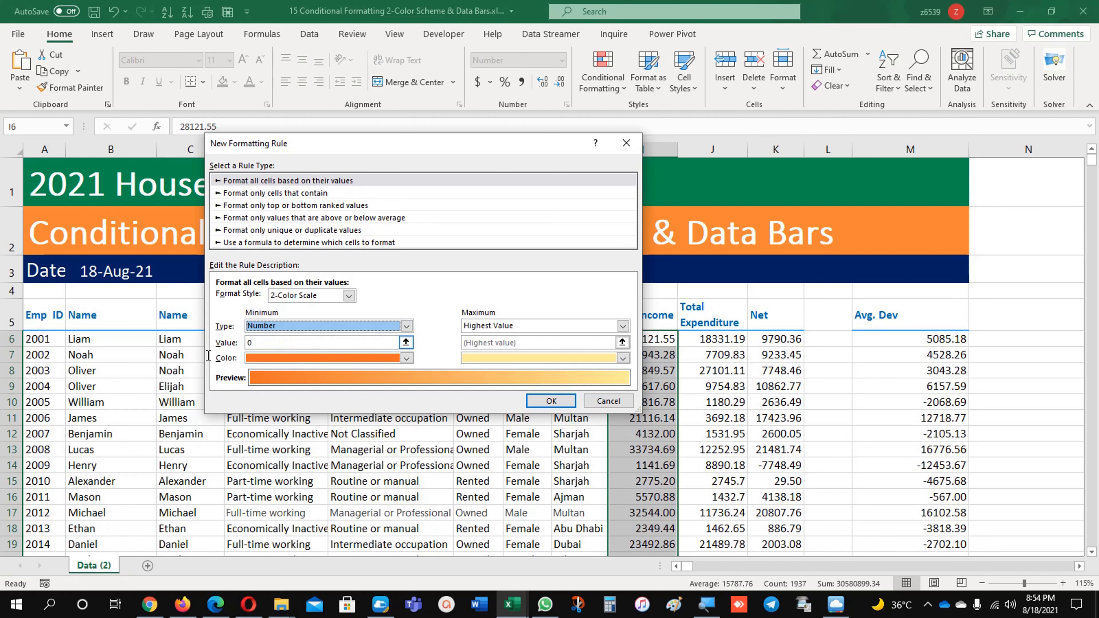
{"action": "left_click", "coordinate": [286, 345]}
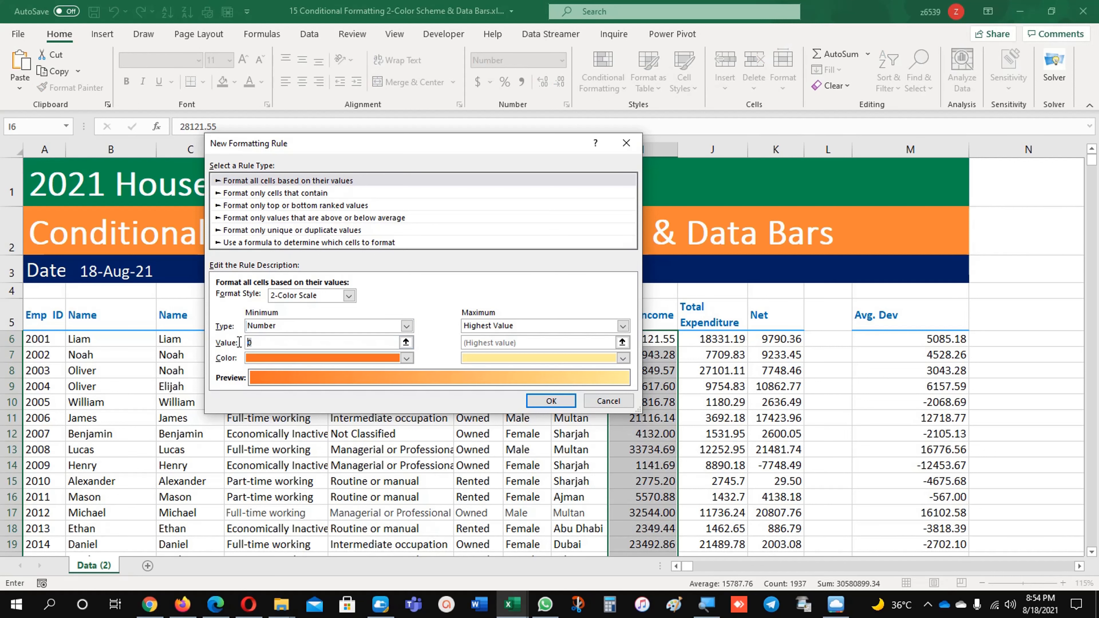
{"action": "left_click_drag", "start_coordinate": [512, 149], "coordinate": [409, 125]}
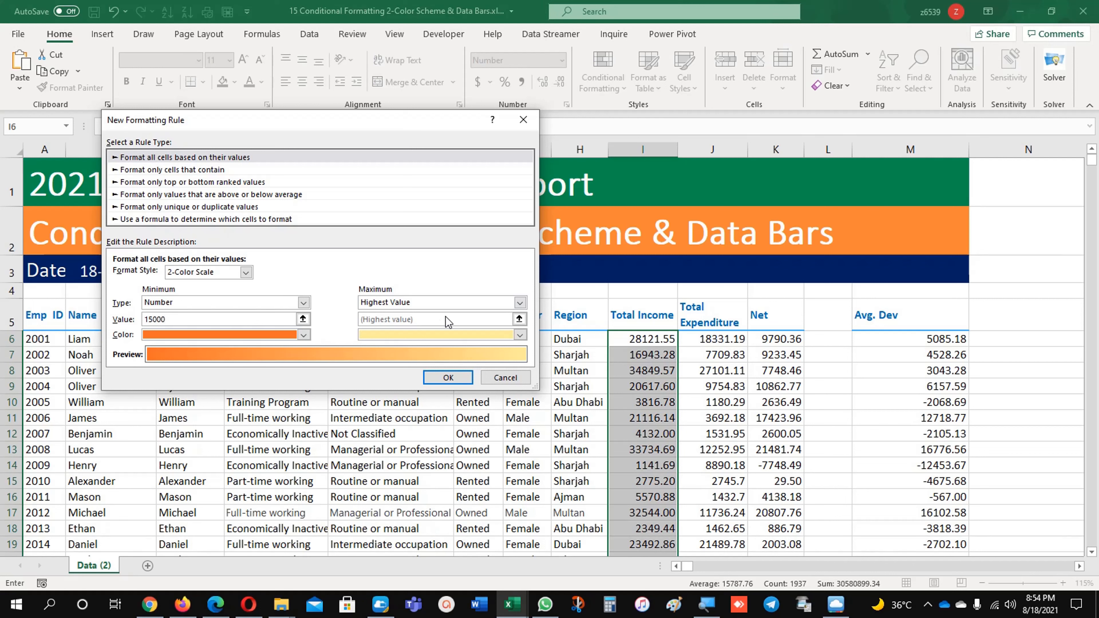
Set the color scale's maximum to type Number with value 25000, and change the minimum value to 10000
{"action": "left_click", "coordinate": [487, 305]}
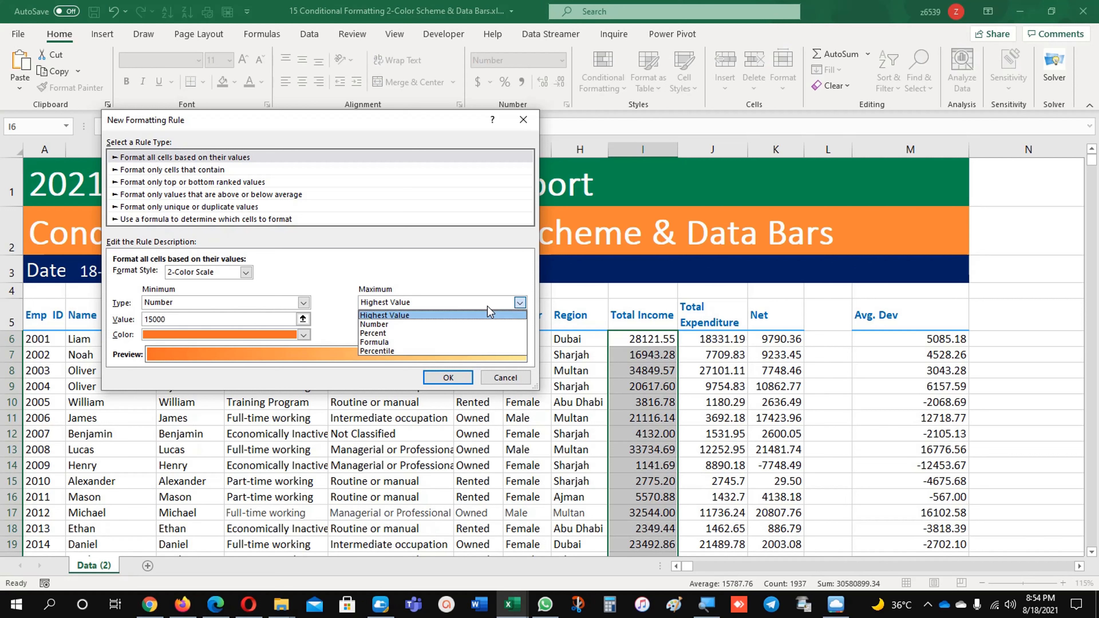
{"action": "left_click", "coordinate": [472, 324]}
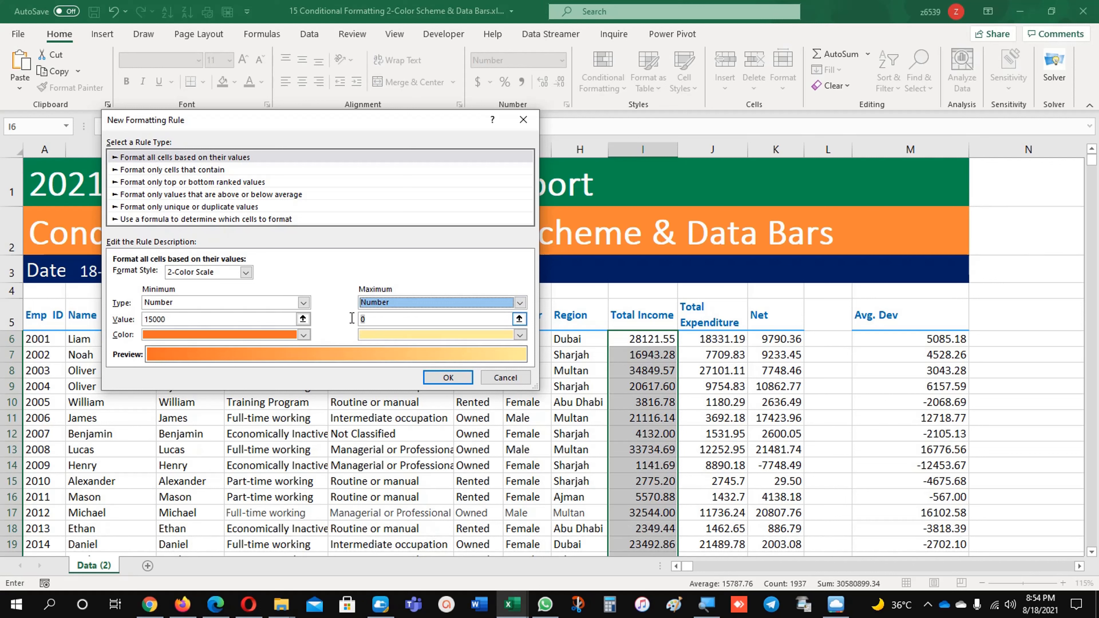
{"action": "key", "text": "Tab"}
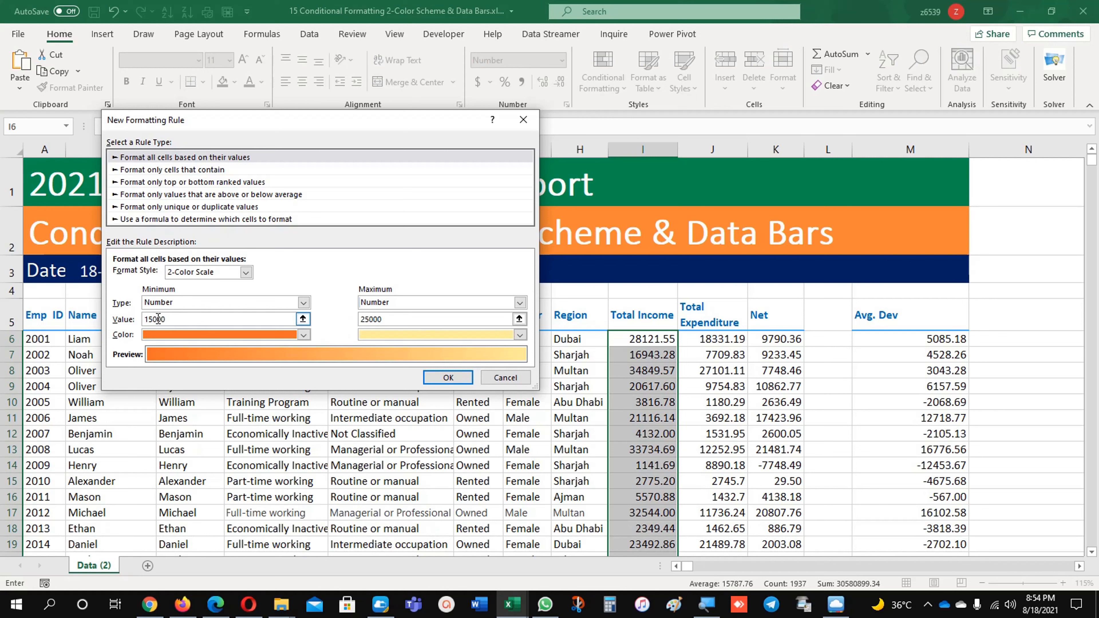
{"action": "key", "text": "Delete"}
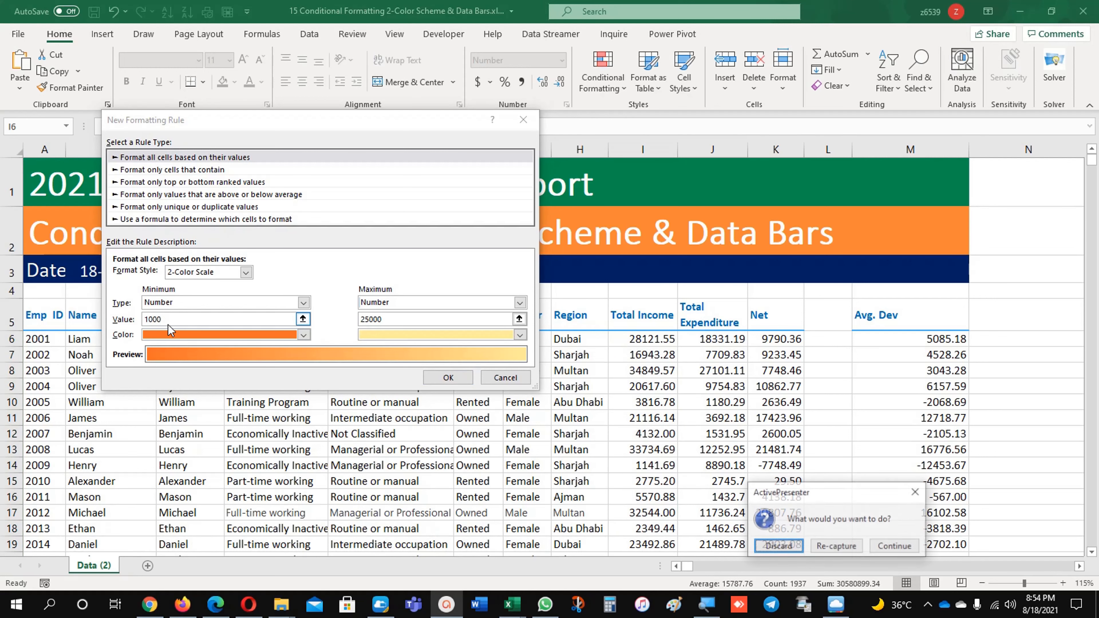
{"action": "left_click", "coordinate": [169, 321]}
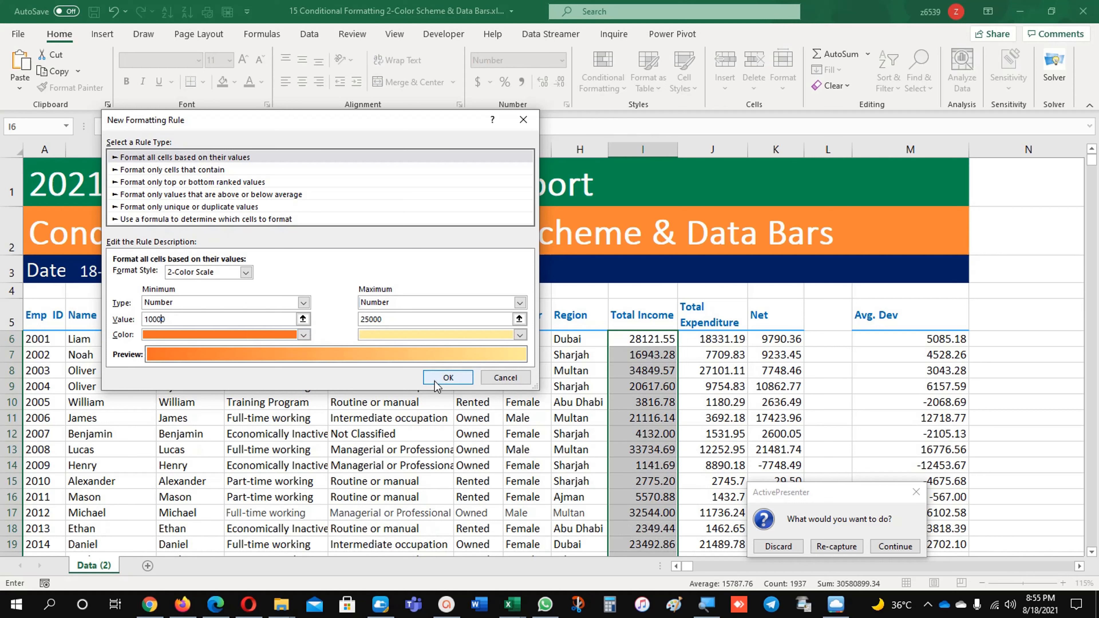
Confirm the new 2-color scale rule and apply it to the Total Income values
{"action": "left_click", "coordinate": [896, 544]}
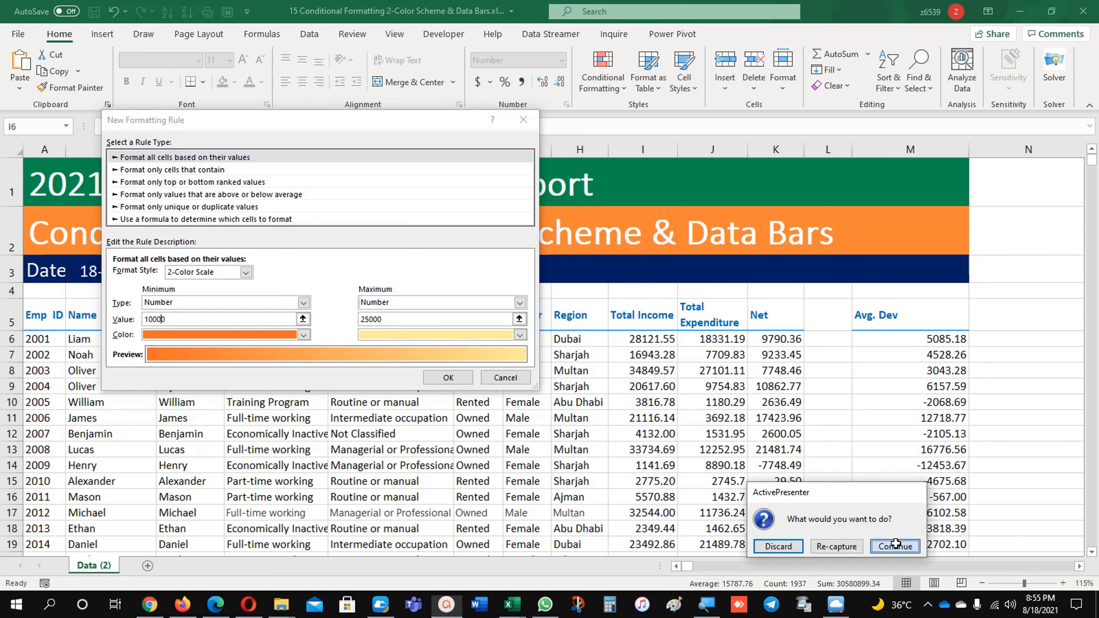
{"action": "left_click", "coordinate": [459, 379]}
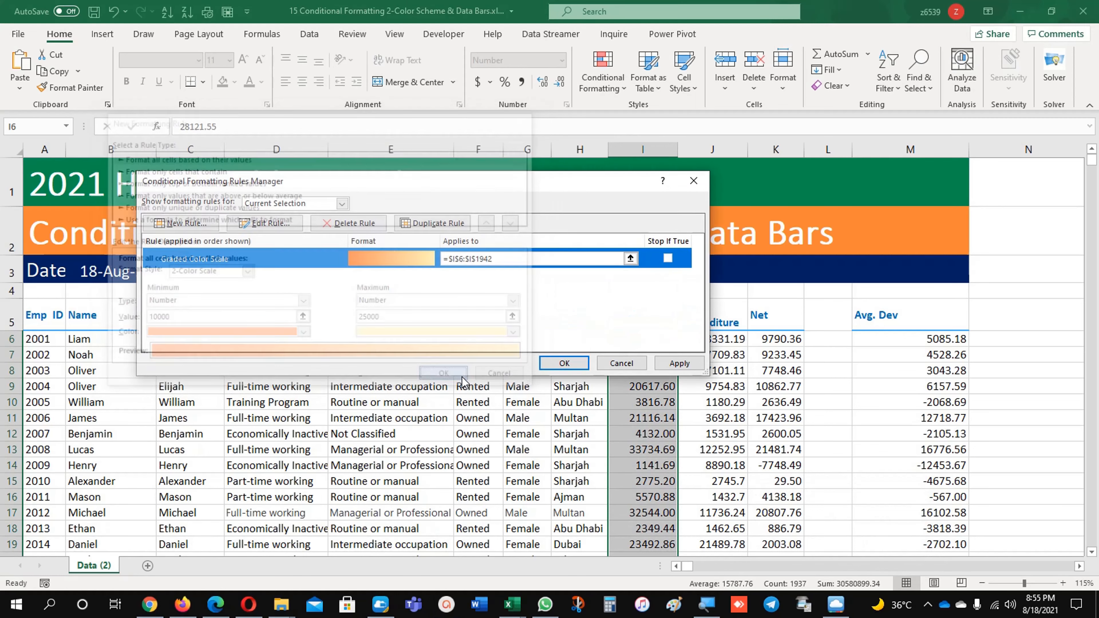
{"action": "left_click", "coordinate": [679, 363]}
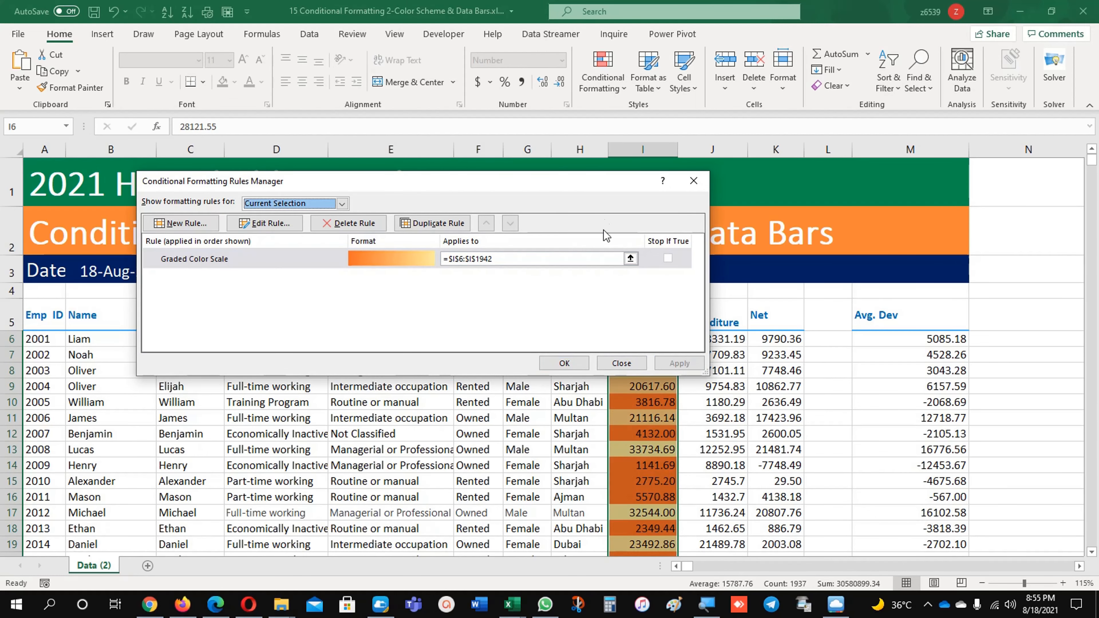
{"action": "left_click_drag", "start_coordinate": [593, 184], "coordinate": [685, 60]}
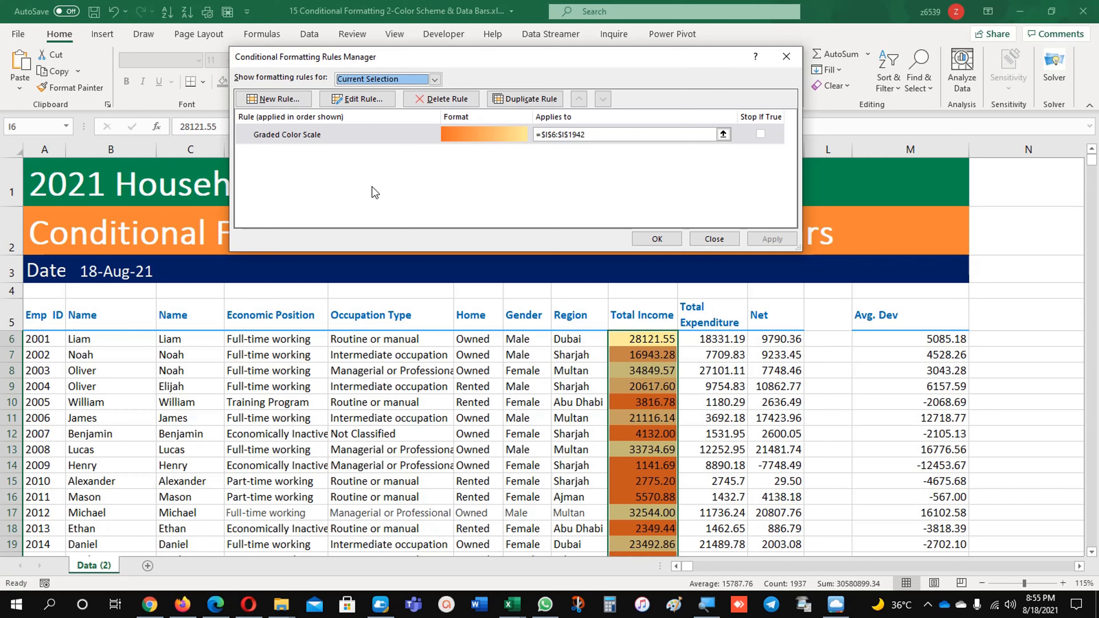
Edit the graded color scale rule, switching both its minimum and maximum types to Percent
{"action": "left_click", "coordinate": [352, 99]}
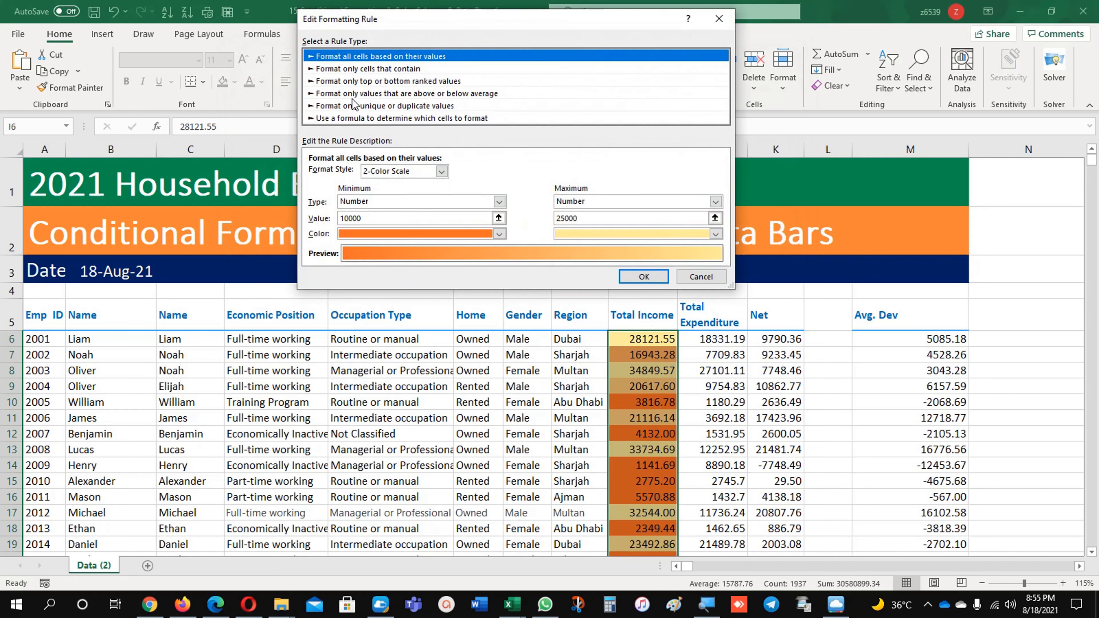
{"action": "left_click", "coordinate": [499, 202]}
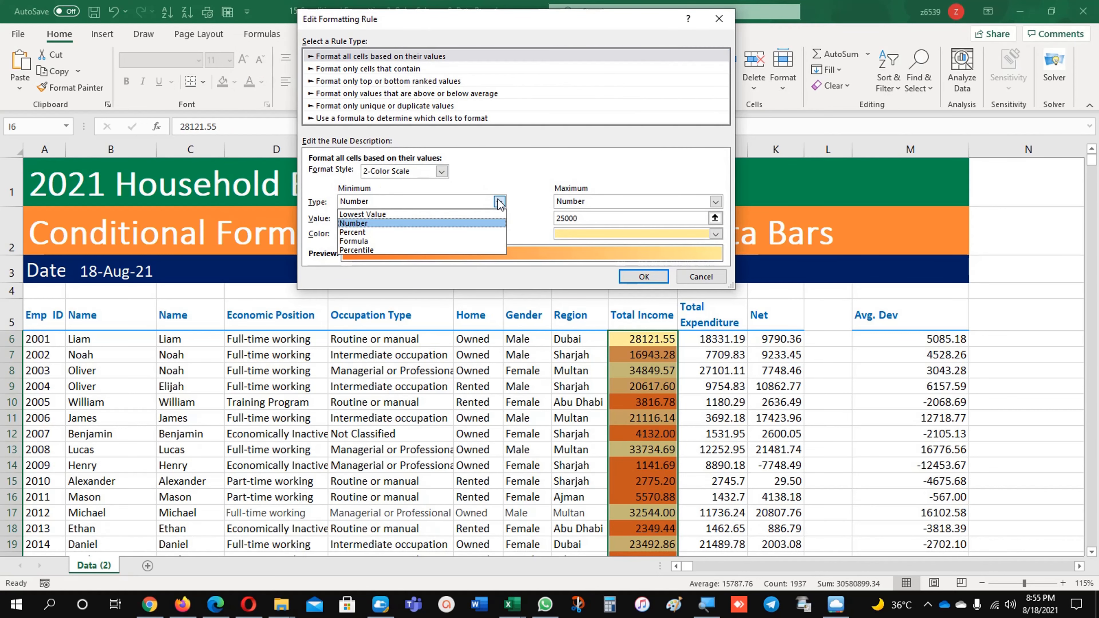
{"action": "left_click", "coordinate": [421, 233]}
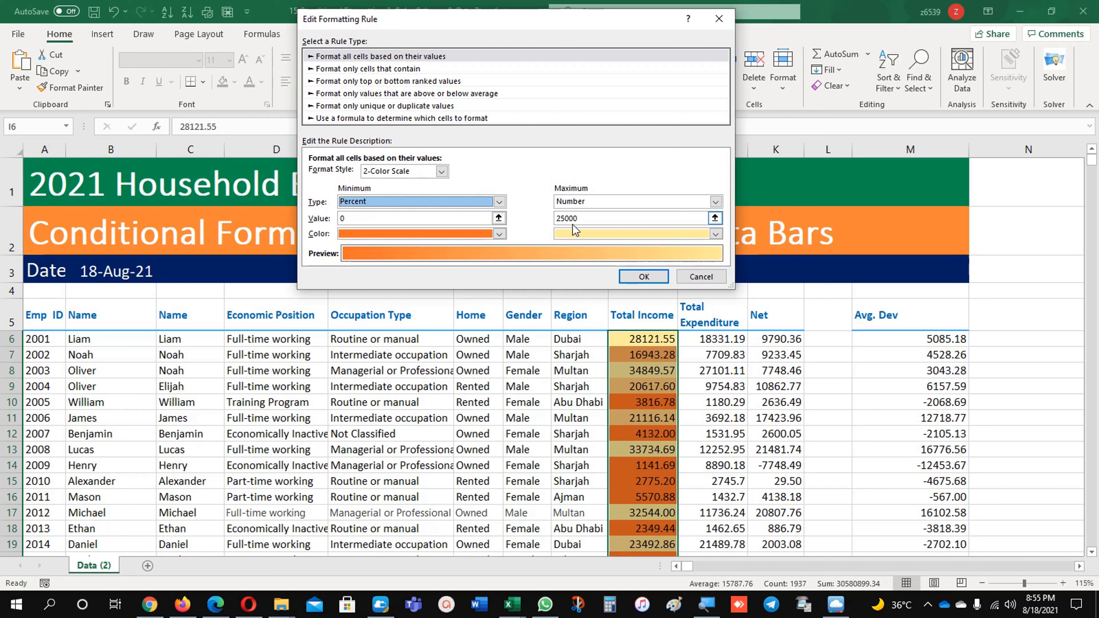
{"action": "left_click", "coordinate": [584, 206]}
{"action": "left_click", "coordinate": [585, 232]}
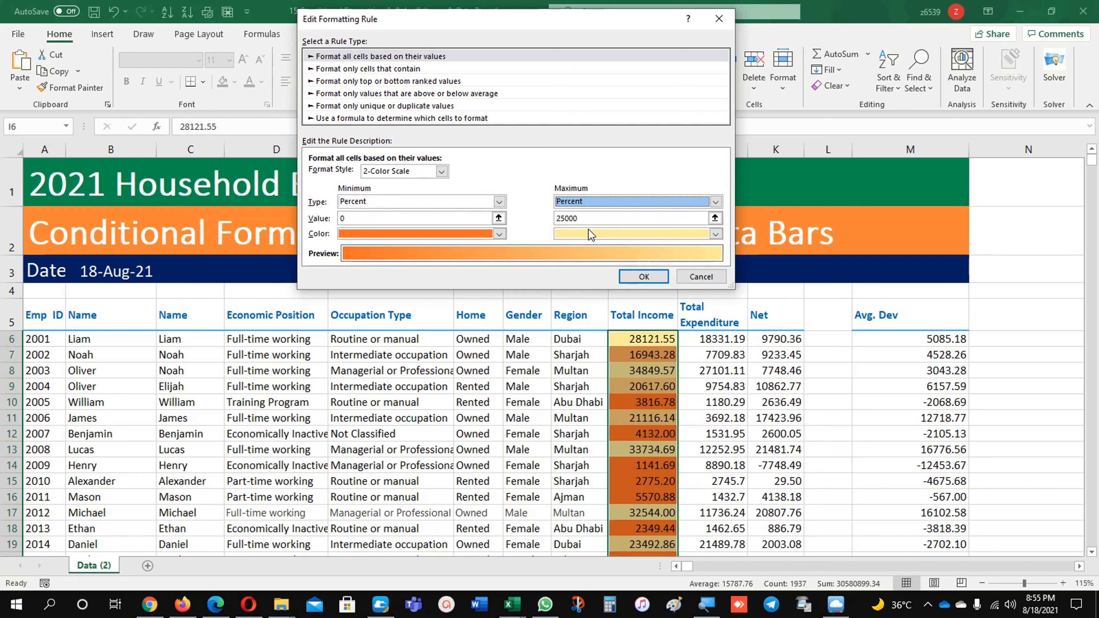
Set the color scale's maximum value to 65 percent, then apply the edited rule and close the rules manager
{"action": "left_click", "coordinate": [405, 219]}
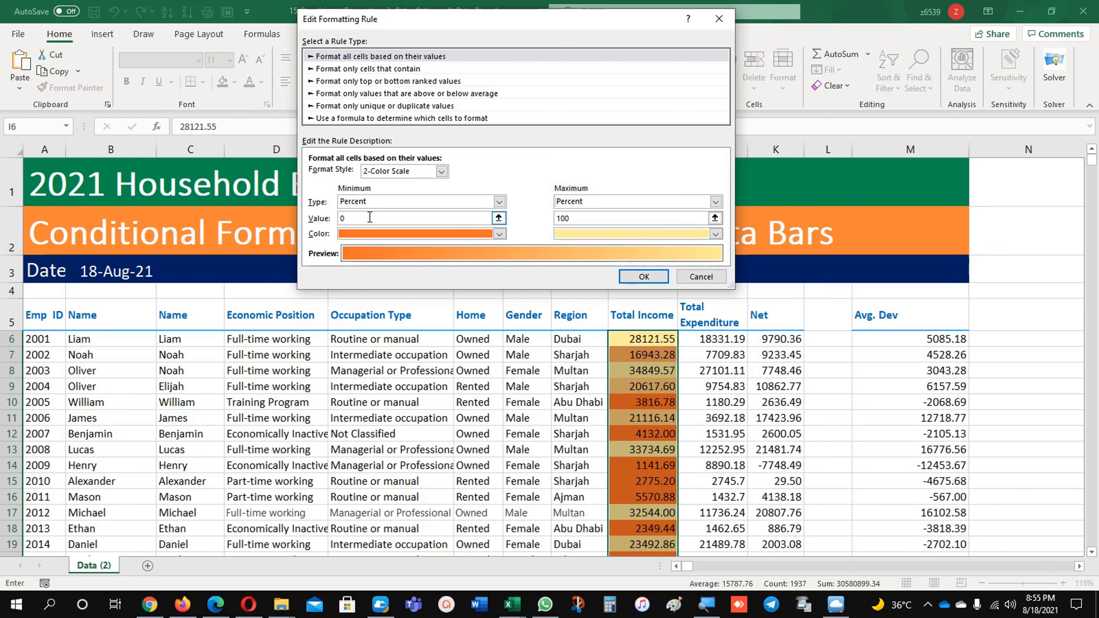
{"action": "left_click_drag", "start_coordinate": [370, 217], "coordinate": [332, 222]}
{"action": "left_click_drag", "start_coordinate": [580, 218], "coordinate": [538, 219]}
{"action": "type", "text": "65"}
{"action": "left_click", "coordinate": [634, 280]}
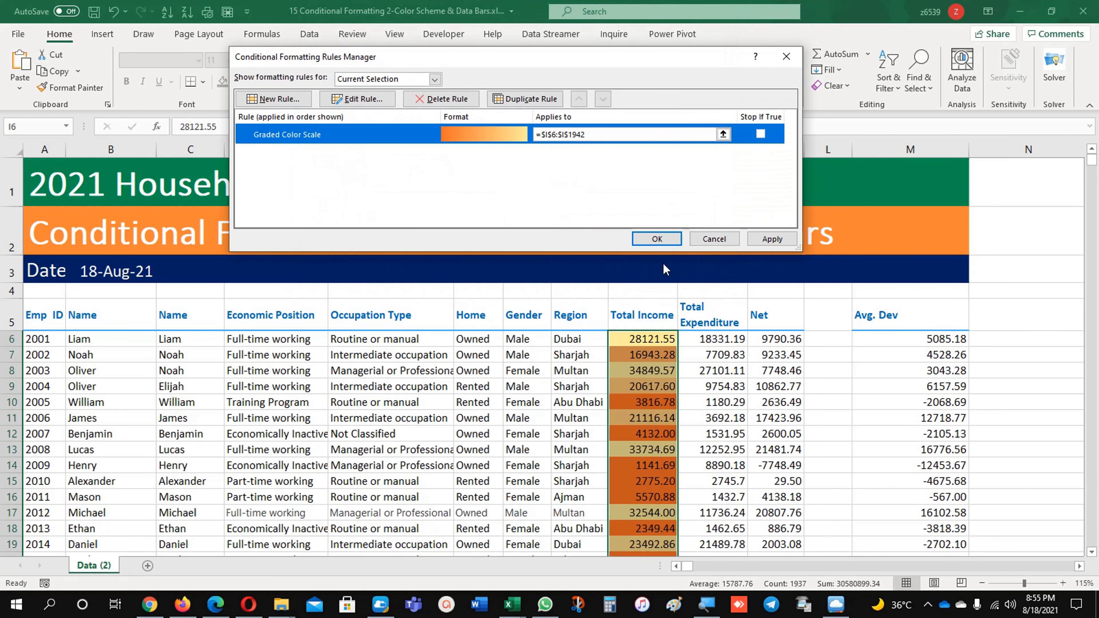
{"action": "left_click", "coordinate": [773, 239]}
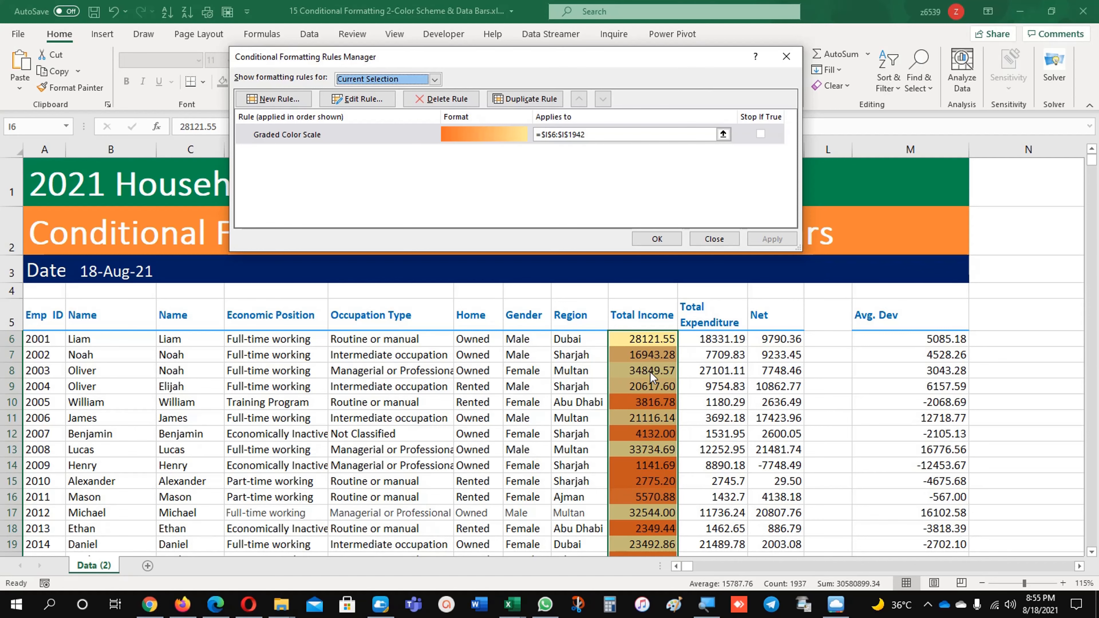
{"action": "left_click", "coordinate": [656, 239]}
Examine the color shading down the Total Income column and the Avg. Dev formula in M6
{"action": "left_click", "coordinate": [647, 354]}
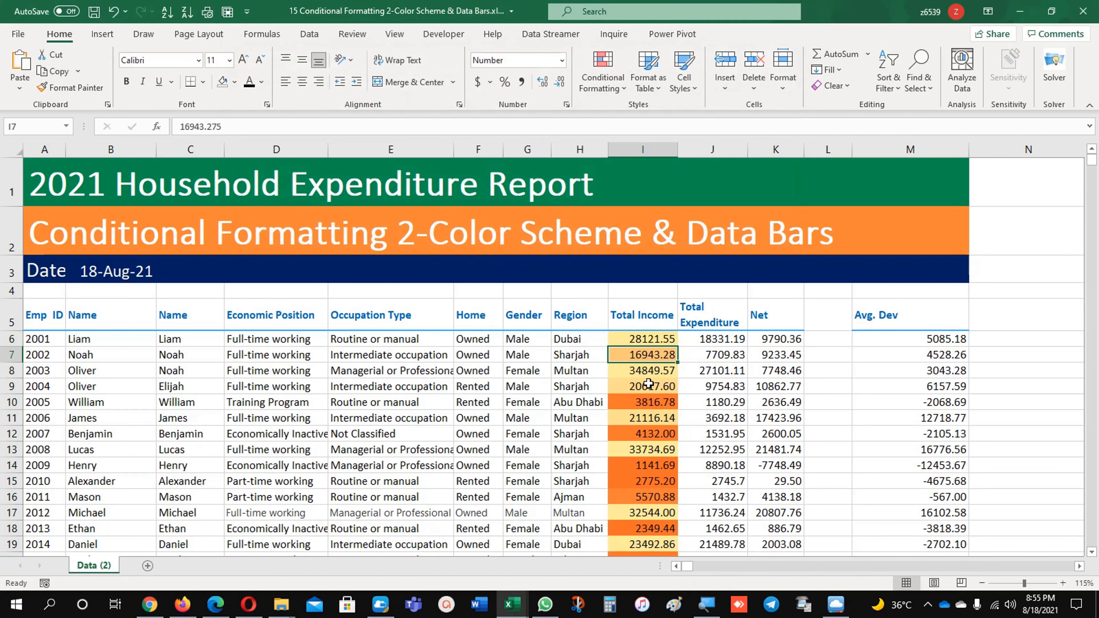
{"action": "scroll", "coordinate": [653, 403], "scroll_direction": "down", "scroll_amount": 5}
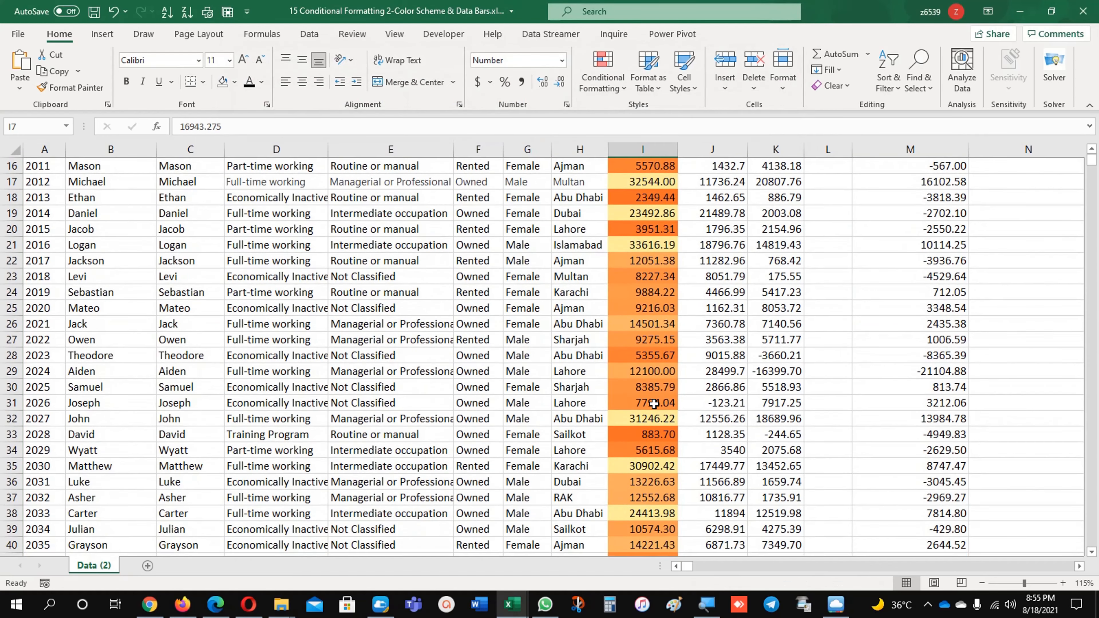
{"action": "scroll", "coordinate": [653, 403], "scroll_direction": "down", "scroll_amount": 11}
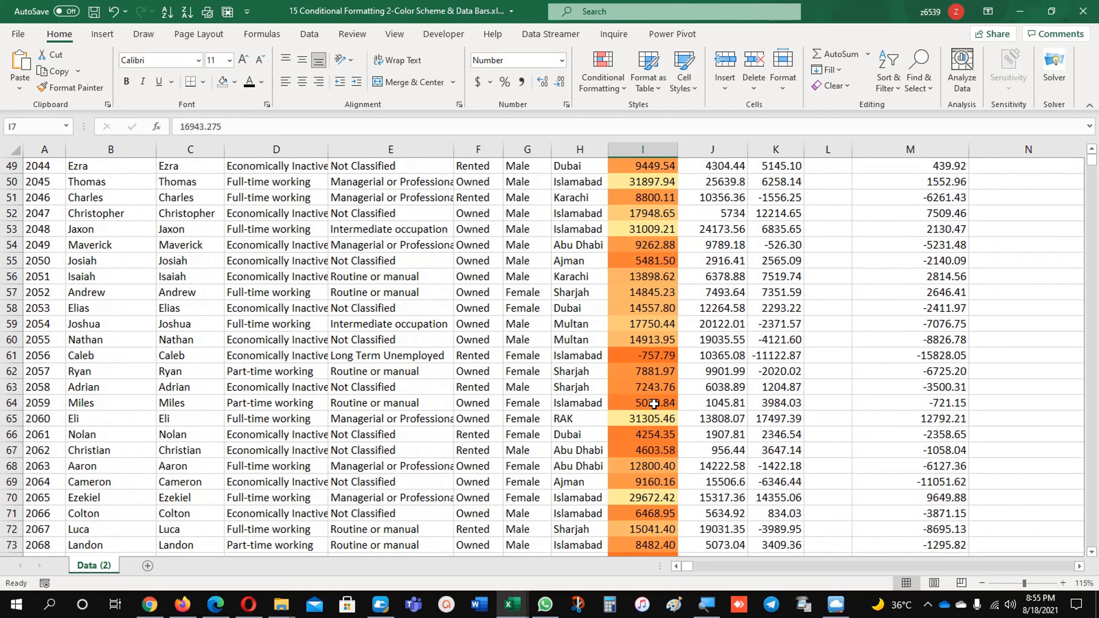
{"action": "scroll", "coordinate": [653, 403], "scroll_direction": "down", "scroll_amount": 5}
{"action": "scroll", "coordinate": [653, 403], "scroll_direction": "up", "scroll_amount": 20}
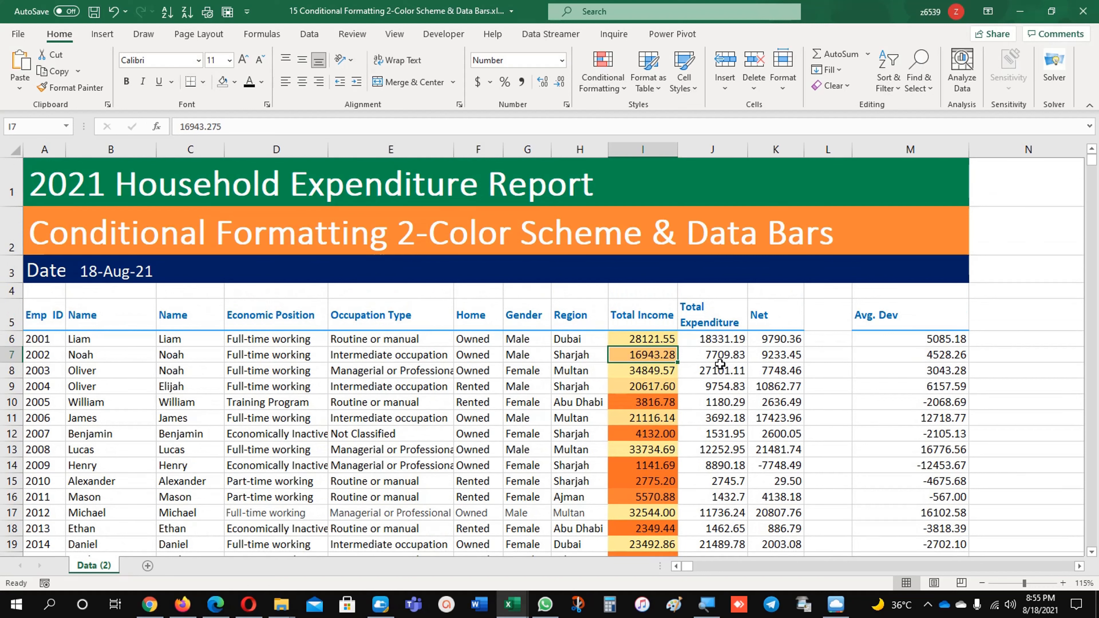
{"action": "left_click", "coordinate": [881, 343]}
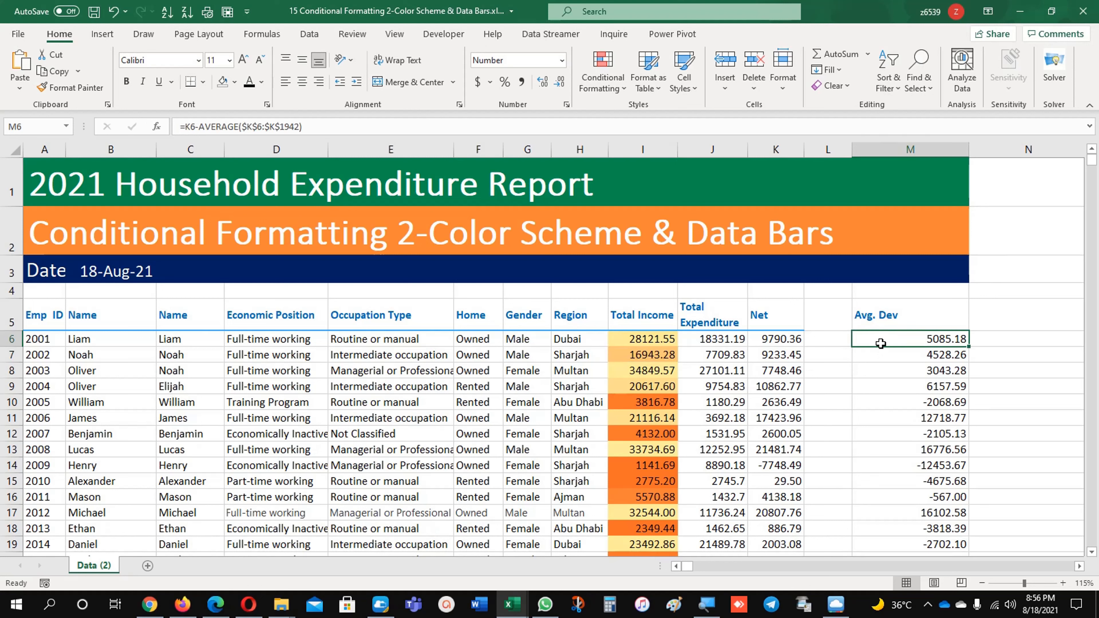
{"action": "left_click", "coordinate": [876, 321]}
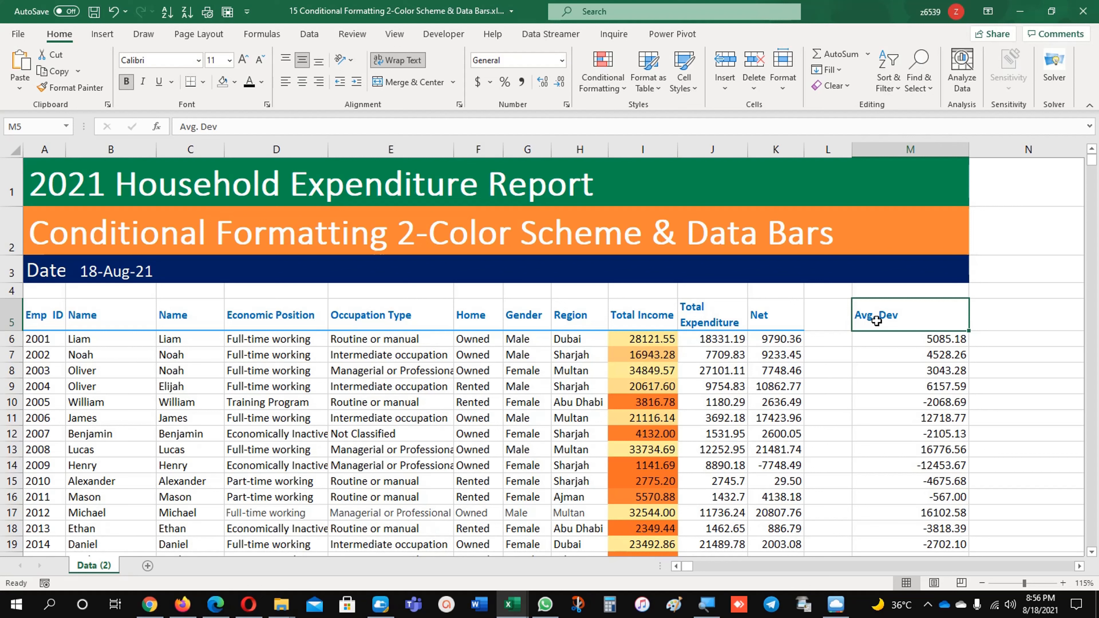
{"action": "left_click", "coordinate": [873, 342]}
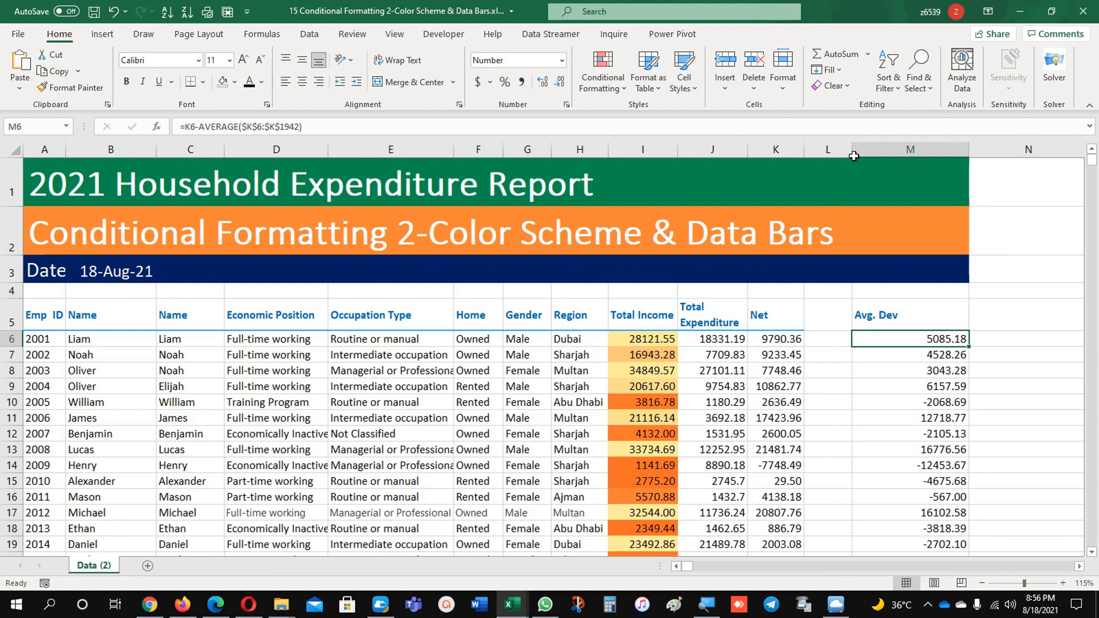
Widen the empty column L between Net and Avg. Dev
{"action": "left_click_drag", "start_coordinate": [851, 150], "coordinate": [882, 149]}
{"action": "left_click", "coordinate": [863, 341]}
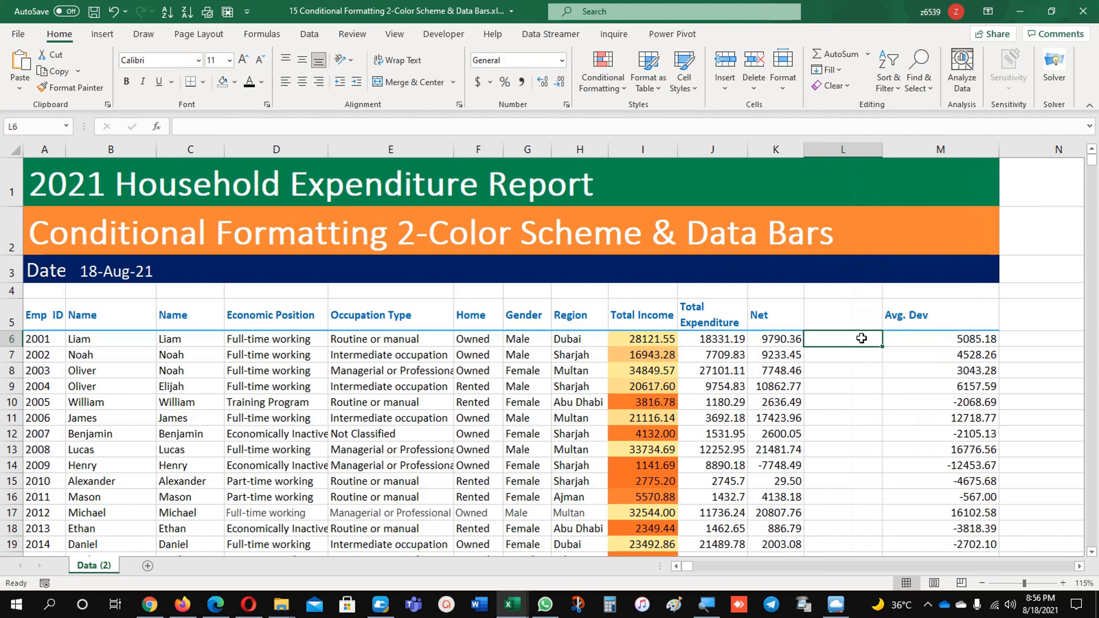
{"action": "left_click", "coordinate": [900, 344]}
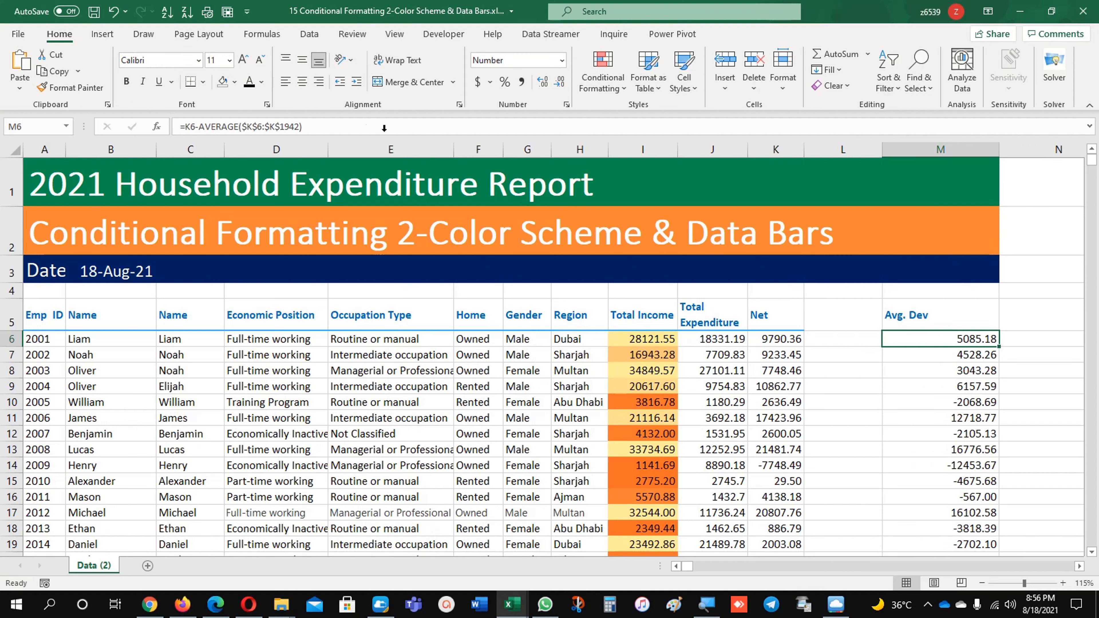
Start a formula in L6 that subtracts an AVERAGE from the Net value in K6
{"action": "left_click", "coordinate": [834, 340]}
{"action": "type", "text": "="}
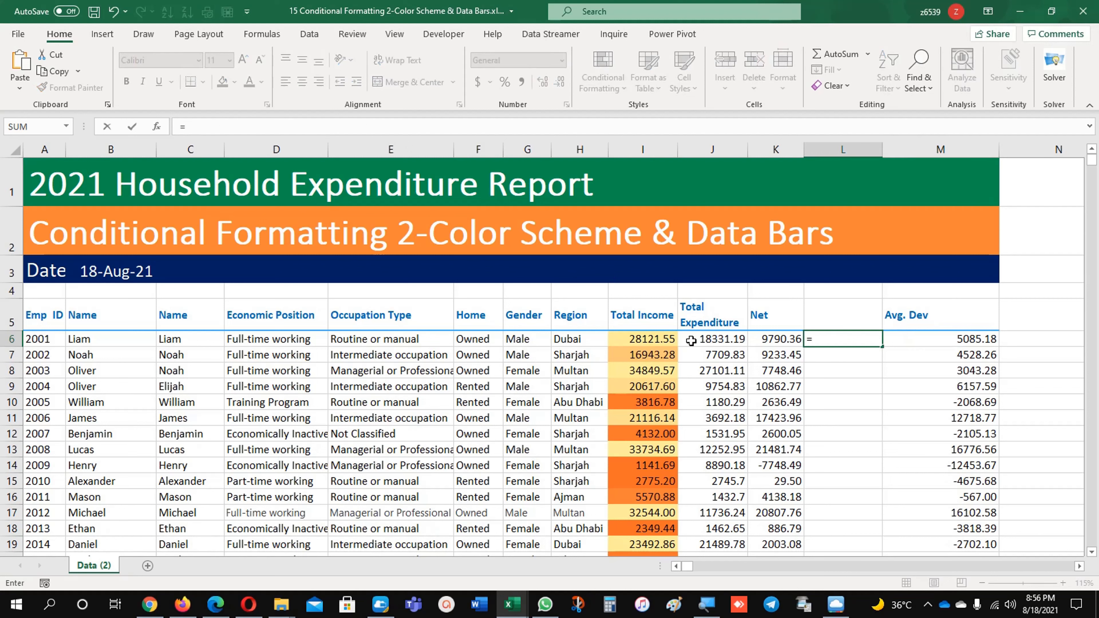
{"action": "left_click", "coordinate": [774, 342]}
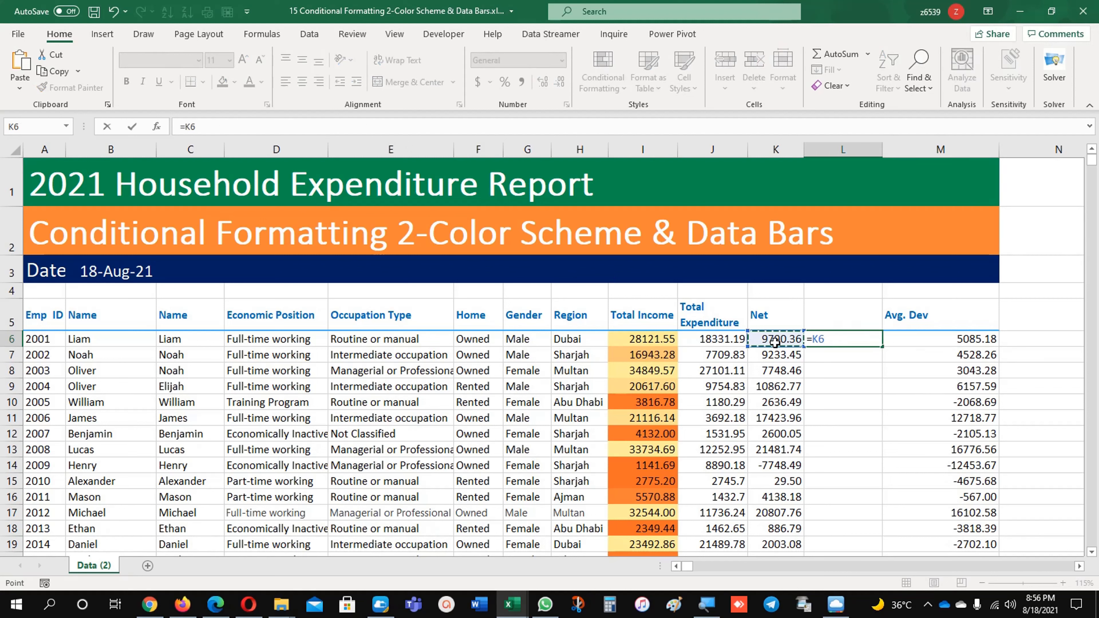
{"action": "type", "text": "-ave"}
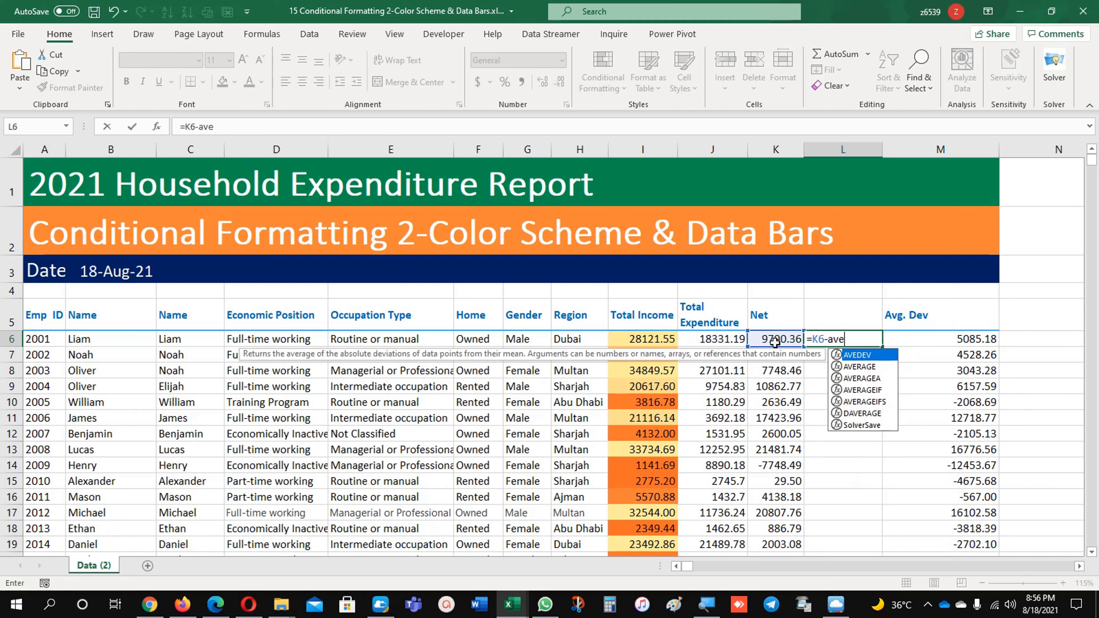
{"action": "key", "text": "Down"}
{"action": "key", "text": "Tab"}
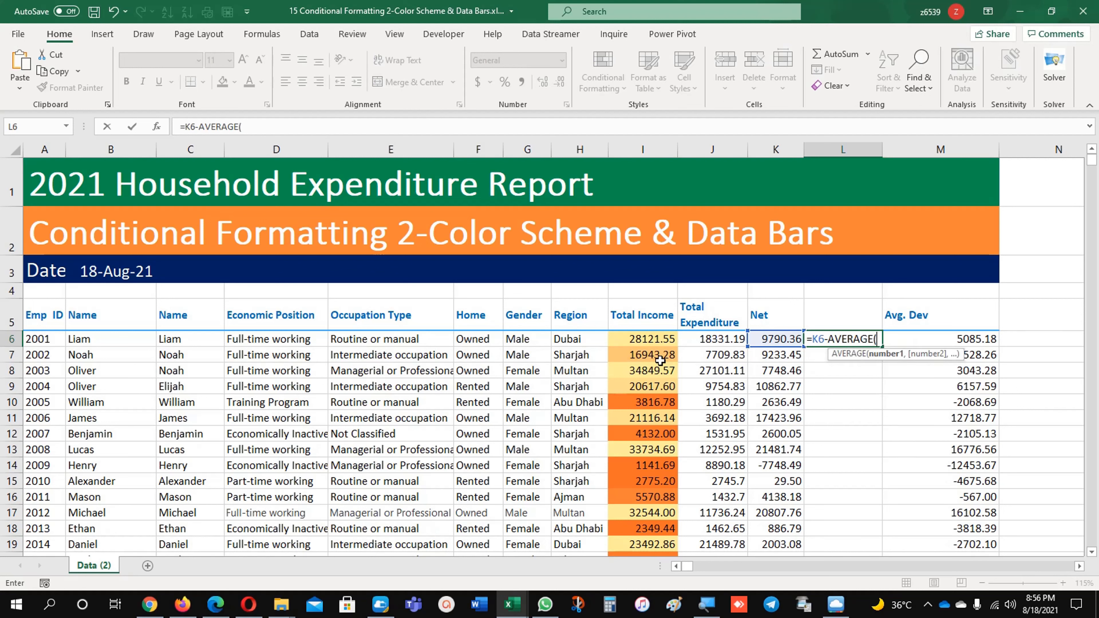
Complete the L6 formula as =K6-AVERAGE($K$6:$K$1942), averaging the whole Net column with absolute references
{"action": "left_click", "coordinate": [638, 337]}
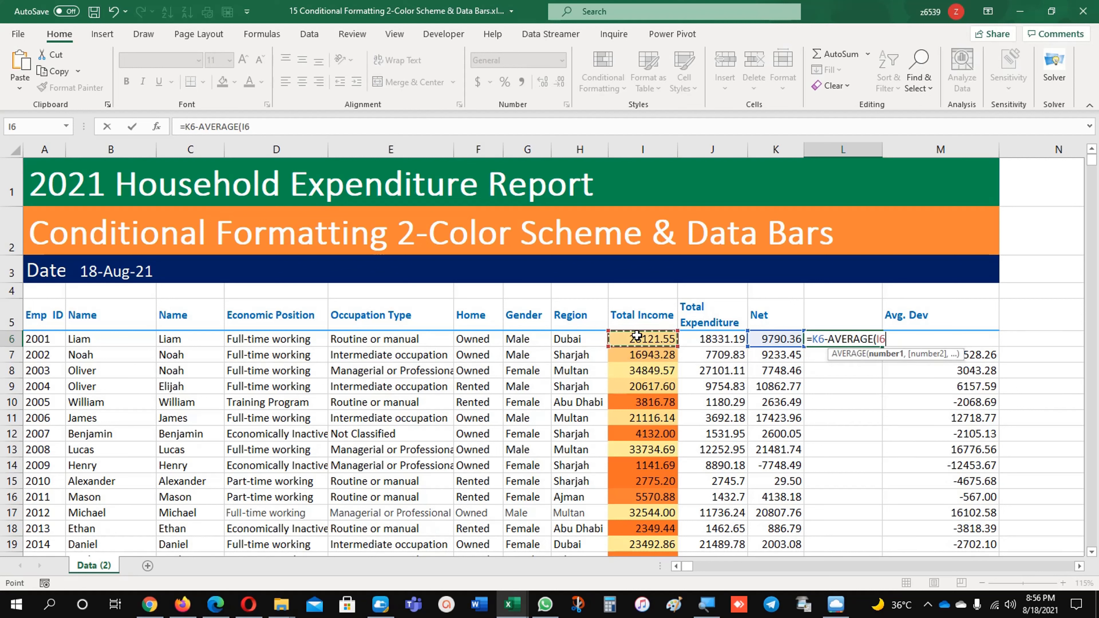
{"action": "left_click", "coordinate": [762, 340]}
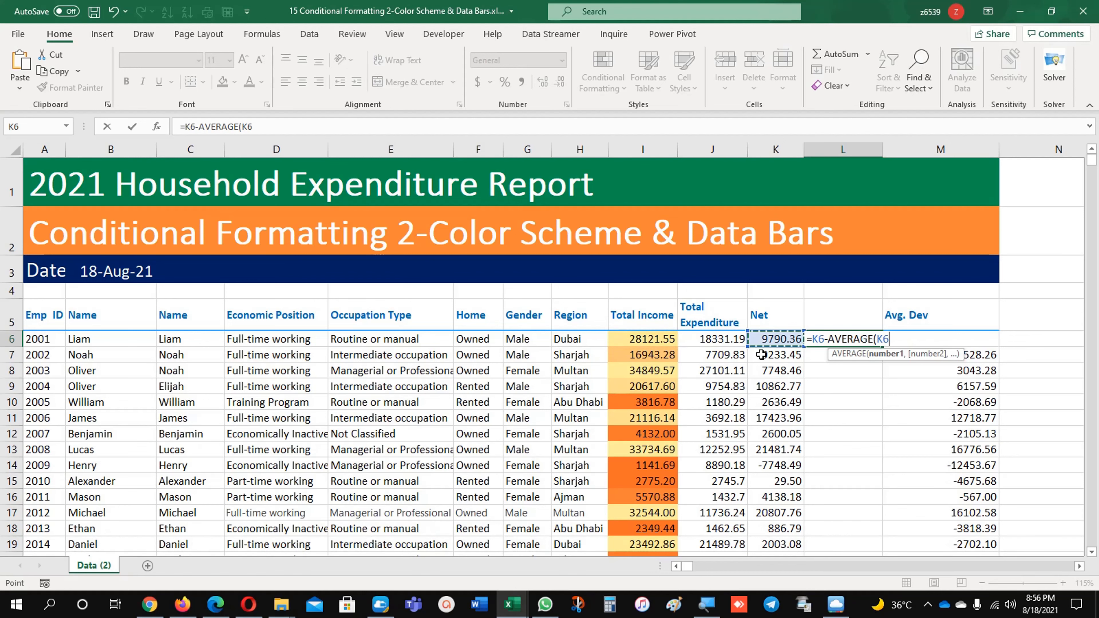
{"action": "key", "text": "ctrl+shift+Down"}
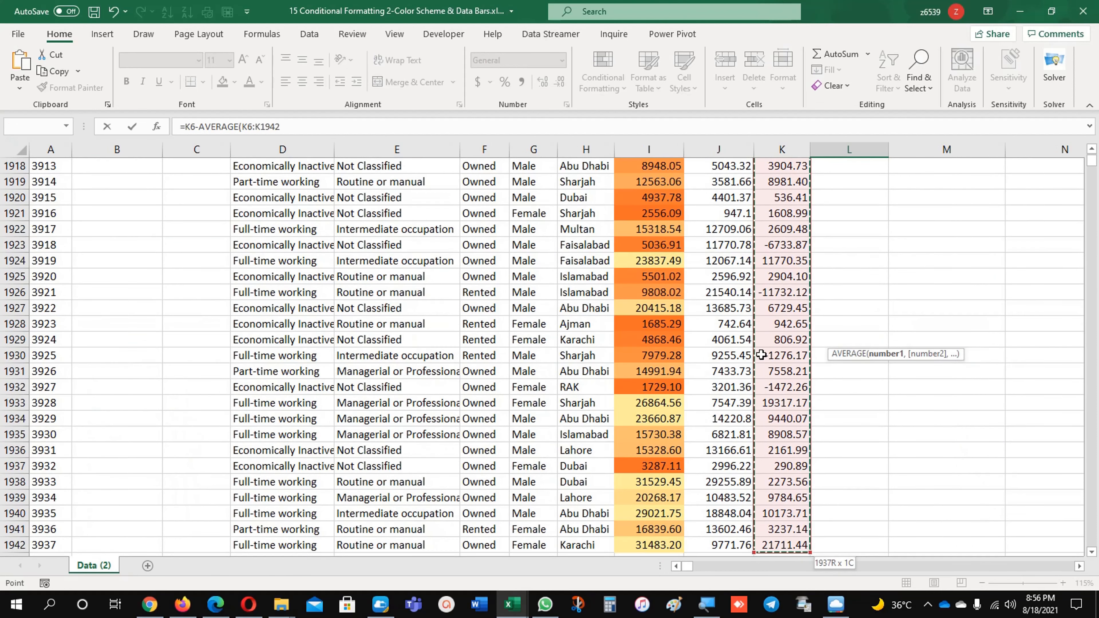
{"action": "key", "text": "F4"}
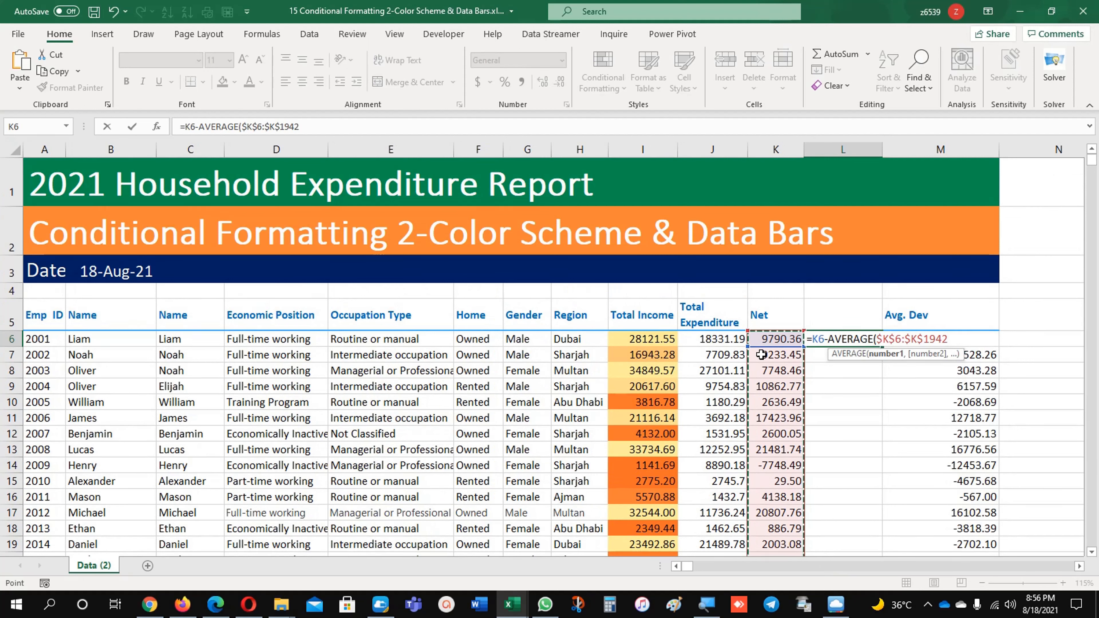
{"action": "type", "text": ")"}
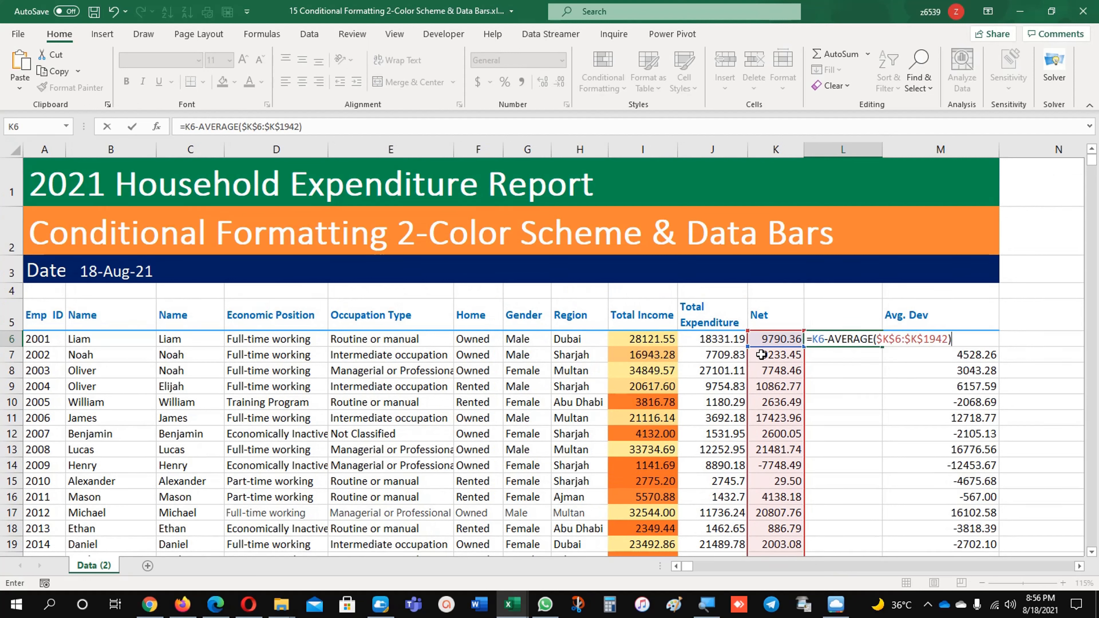
{"action": "key", "text": "Return"}
{"action": "key", "text": "Up"}
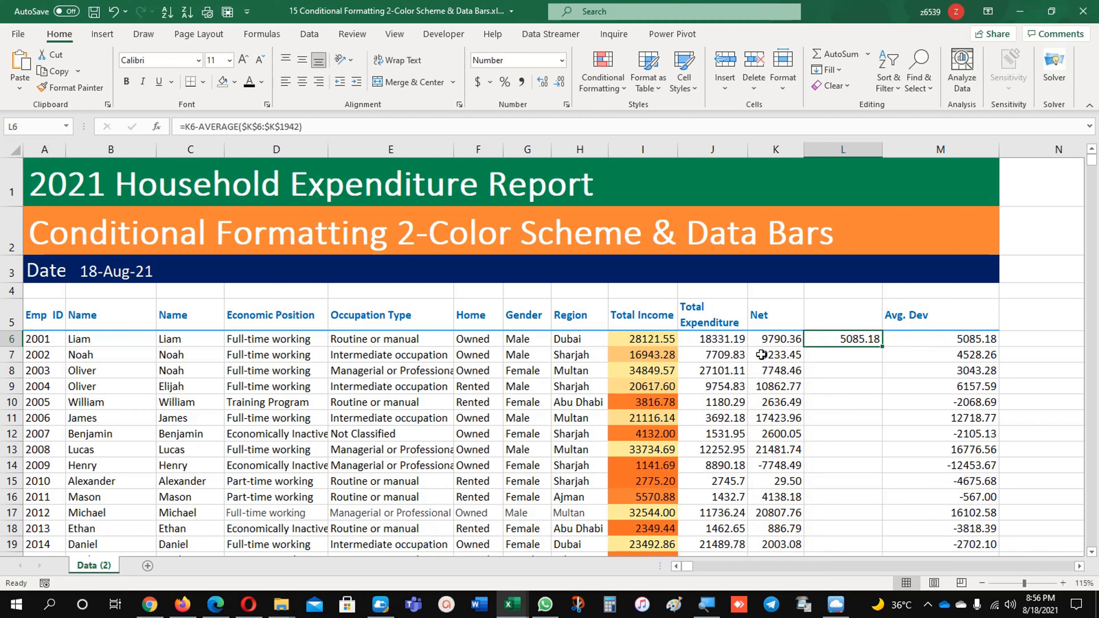
Fill the L6 deviation formula down the column and copy the Avg. Dev heading from M5 into L5
{"action": "double_click", "coordinate": [882, 347]}
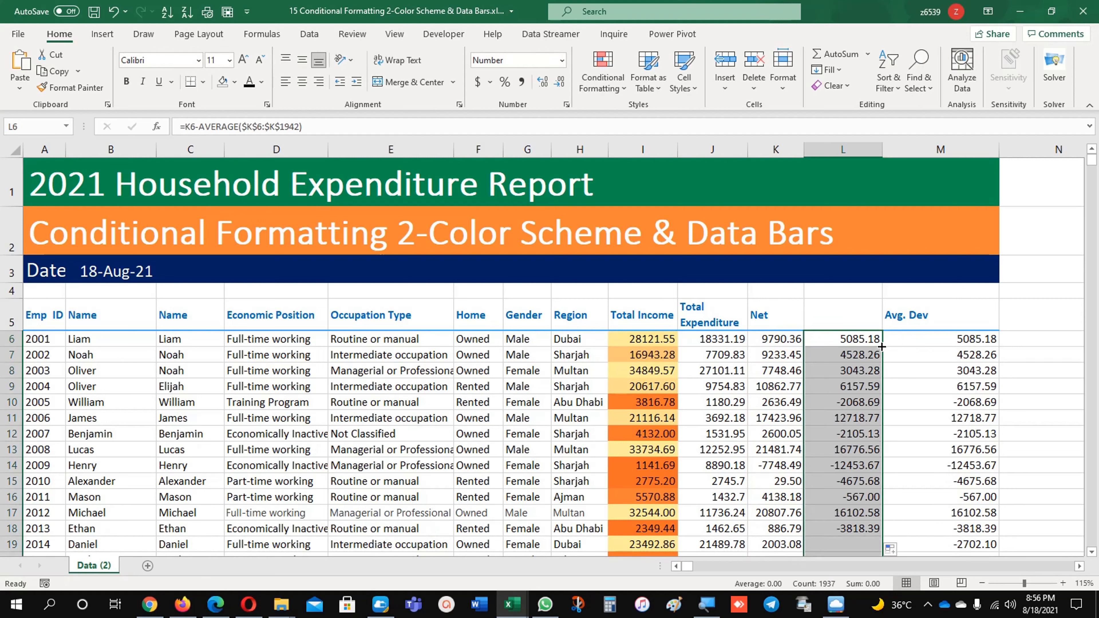
{"action": "left_click", "coordinate": [891, 318]}
{"action": "key", "text": "ctrl+c"}
{"action": "left_click", "coordinate": [842, 316]}
{"action": "key", "text": "ctrl+v"}
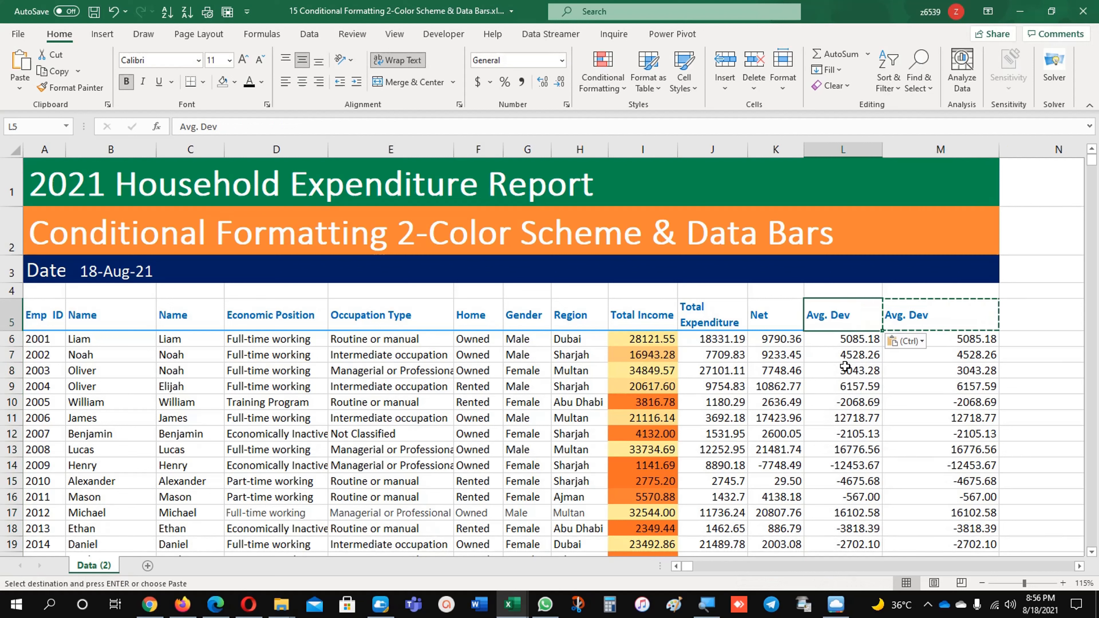
{"action": "left_click", "coordinate": [845, 367]}
{"action": "key", "text": "Escape"}
Inspect the filled Avg. Dev cells in column L, comparing positive and negative deviations
{"action": "key", "text": "Right"}
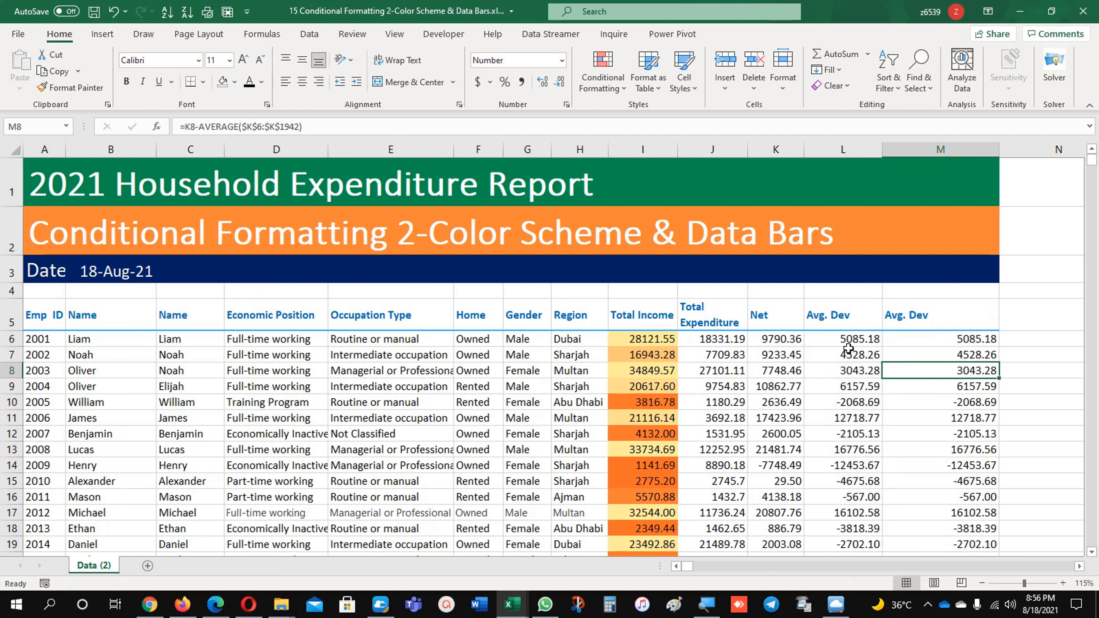
{"action": "left_click", "coordinate": [848, 349]}
{"action": "left_click", "coordinate": [854, 405]}
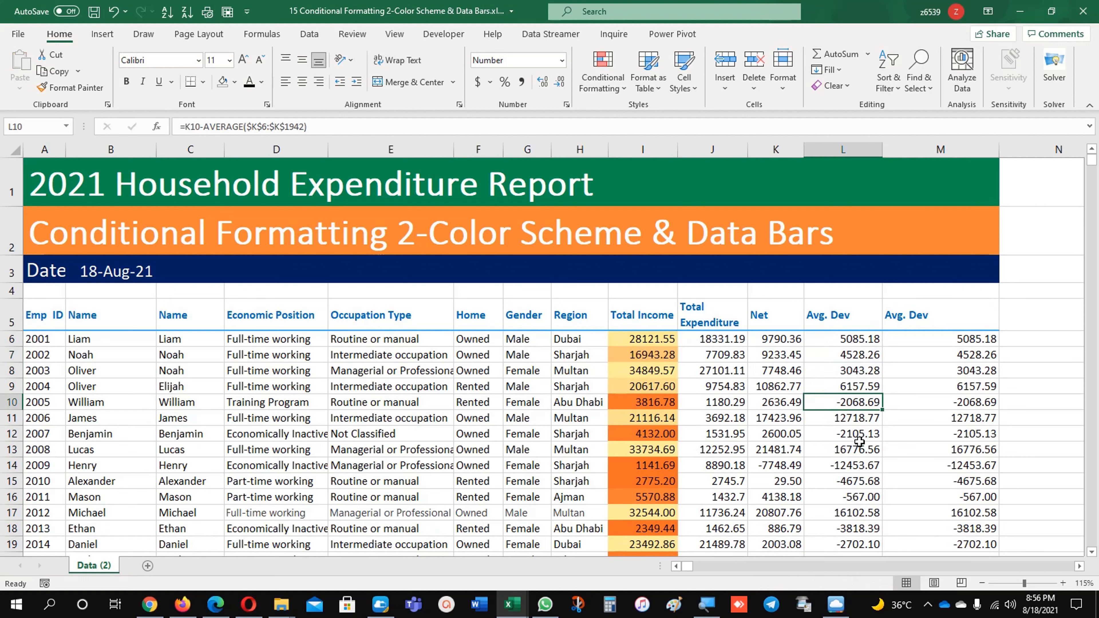
{"action": "left_click", "coordinate": [857, 463]}
{"action": "left_click", "coordinate": [852, 514]}
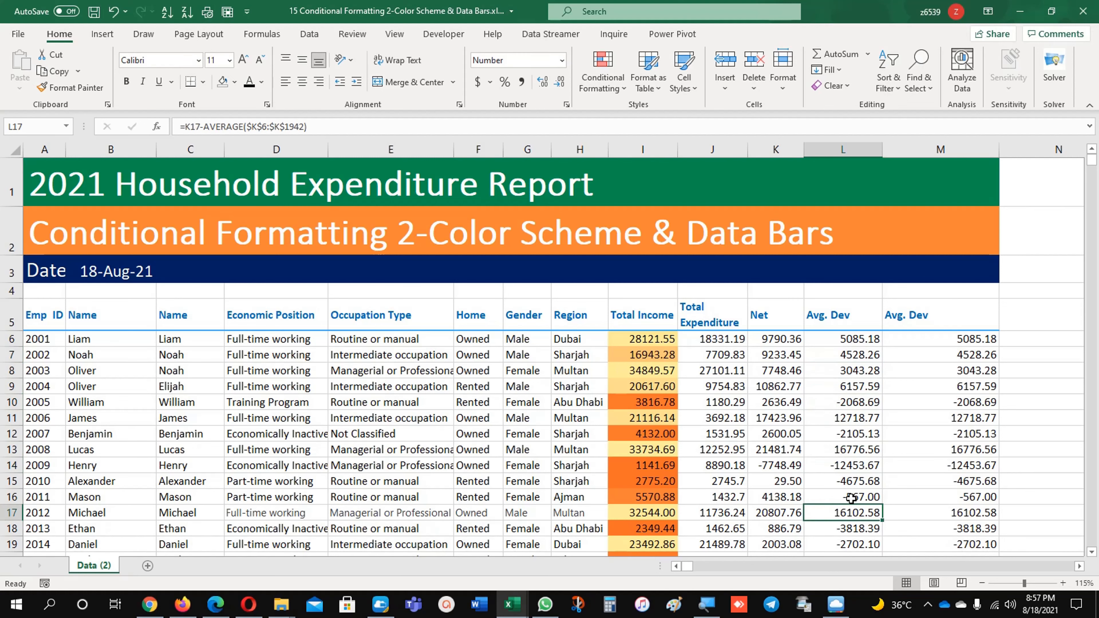
Apply bright blue solid-fill data bars to the Avg. Dev values in L6:L1942
{"action": "scroll", "coordinate": [851, 498], "scroll_direction": "down", "scroll_amount": 3}
{"action": "scroll", "coordinate": [851, 497], "scroll_direction": "up", "scroll_amount": 3}
{"action": "left_click", "coordinate": [847, 386]}
{"action": "left_click", "coordinate": [849, 340]}
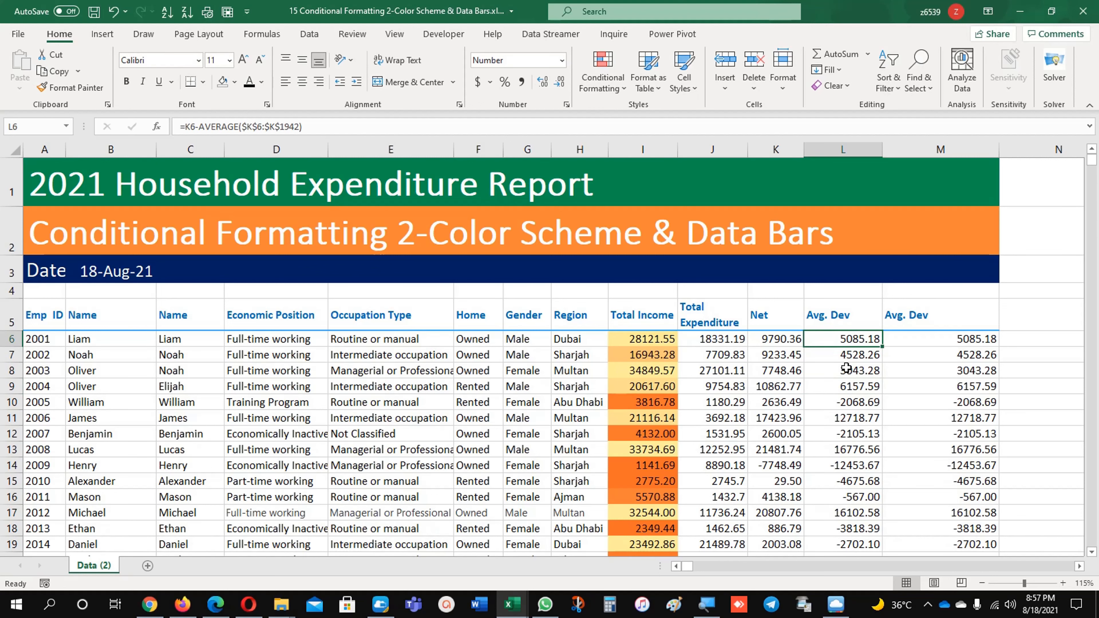
{"action": "key", "text": "ctrl+shift+Down"}
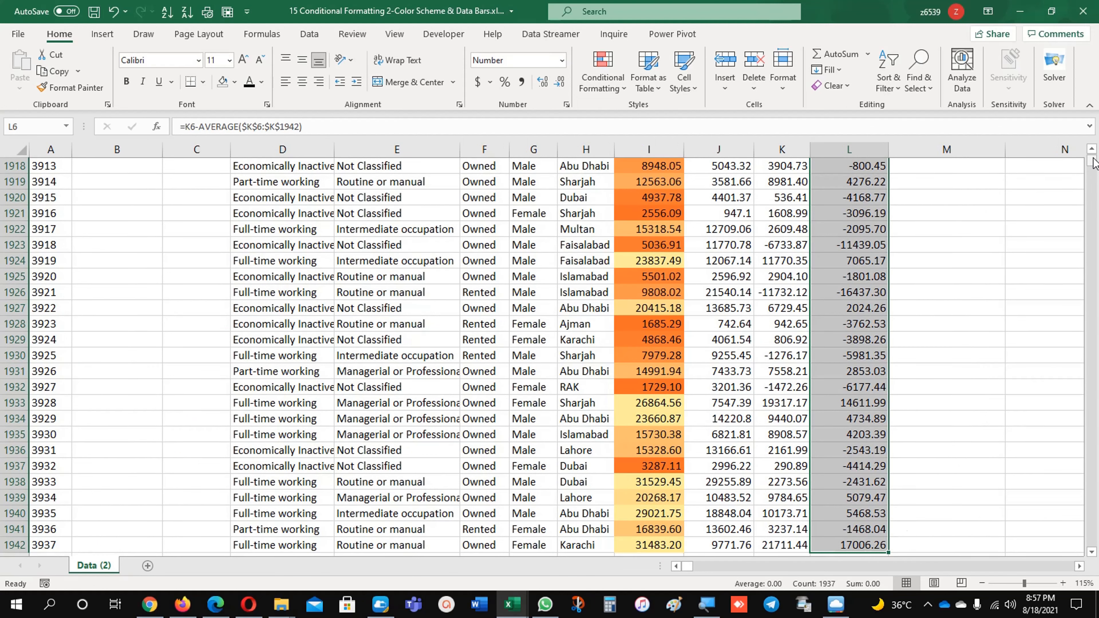
{"action": "left_click_drag", "start_coordinate": [1090, 163], "coordinate": [1091, 156]}
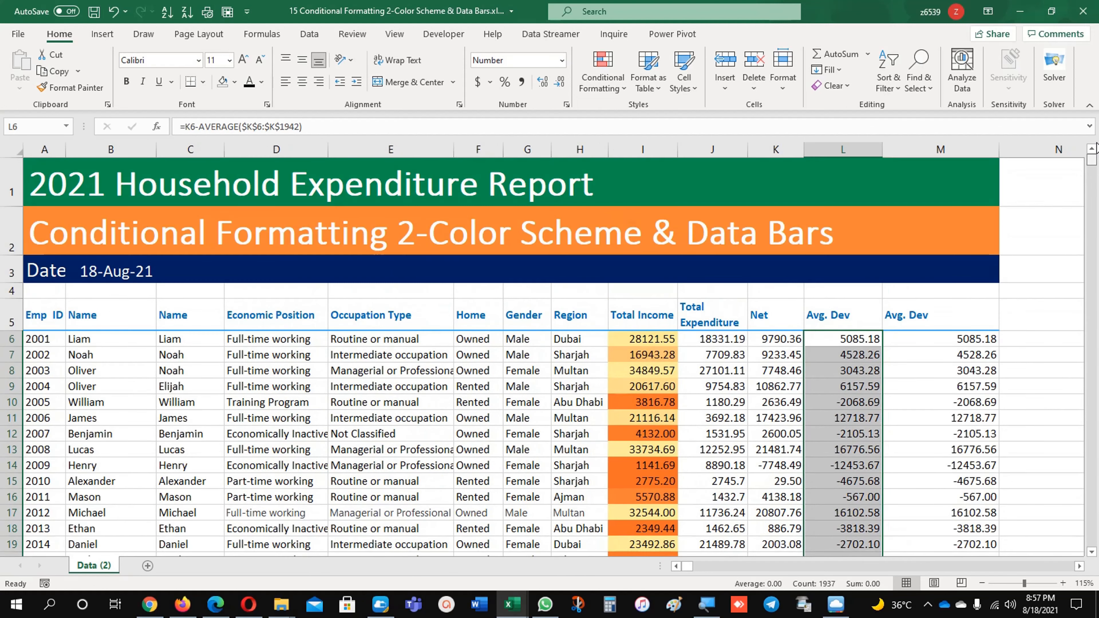
{"action": "left_click", "coordinate": [599, 70]}
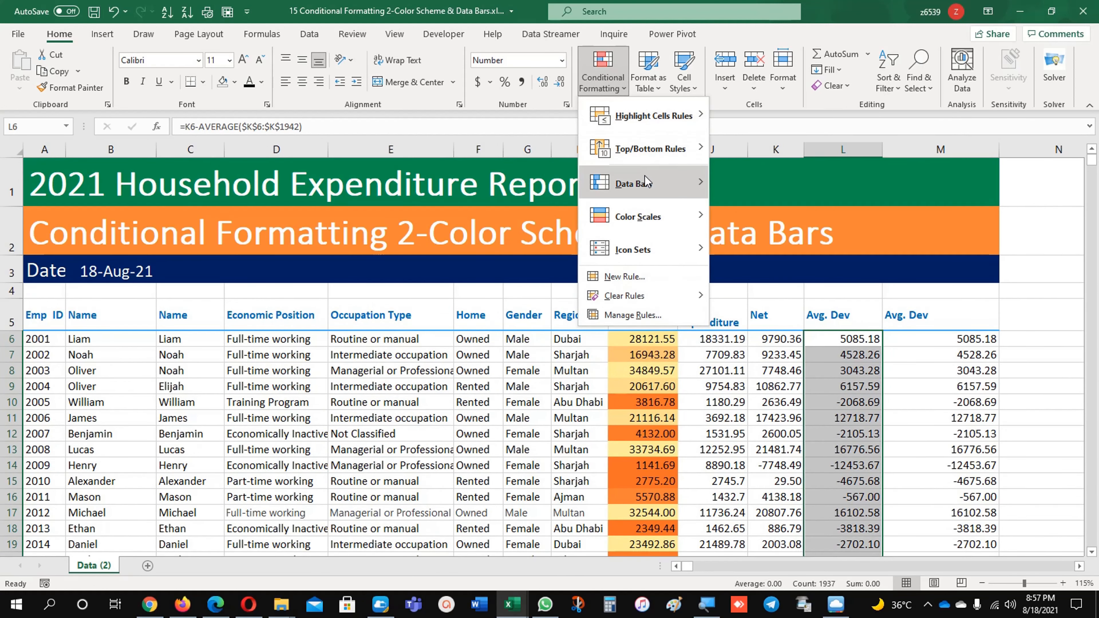
{"action": "mouse_move", "coordinate": [655, 184]}
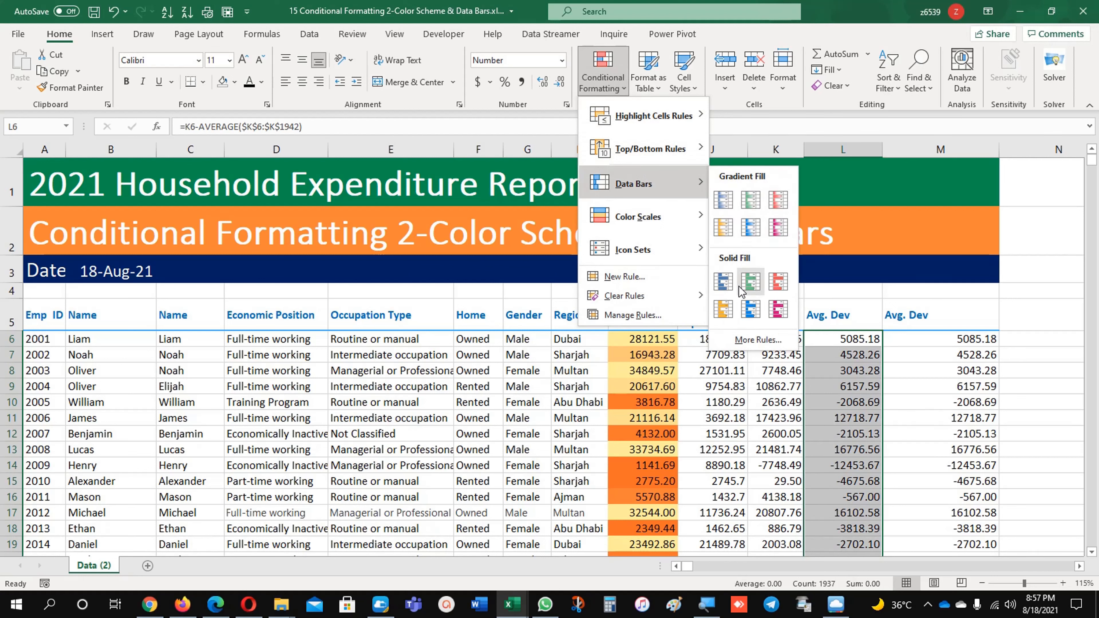
{"action": "left_click", "coordinate": [751, 309]}
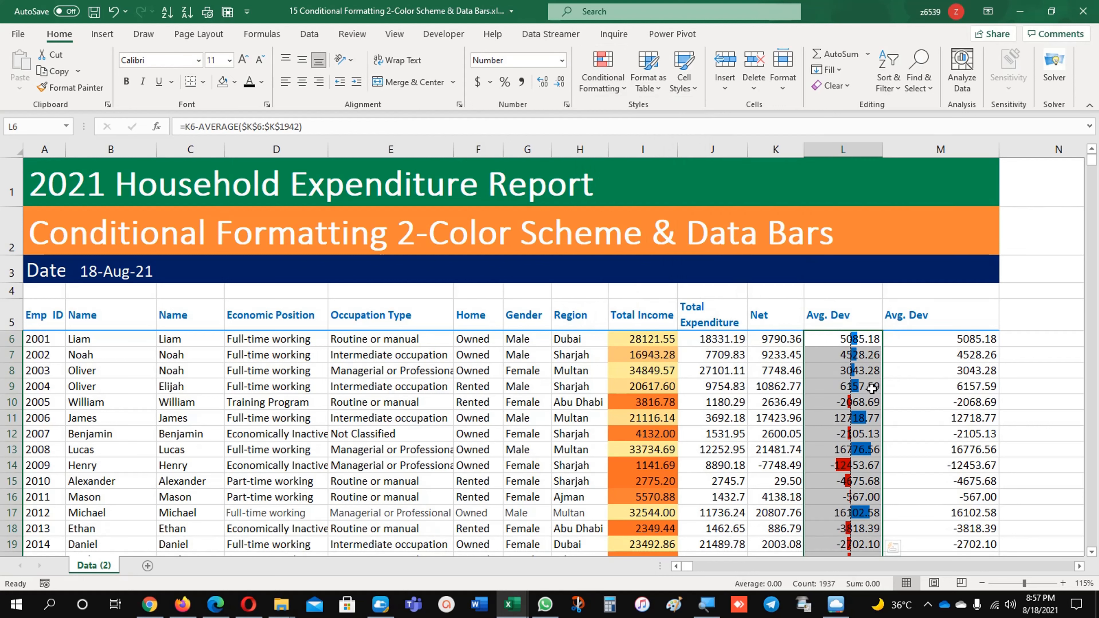
Widen column L slightly to give the Avg. Dev data bars more room
{"action": "left_click", "coordinate": [870, 356]}
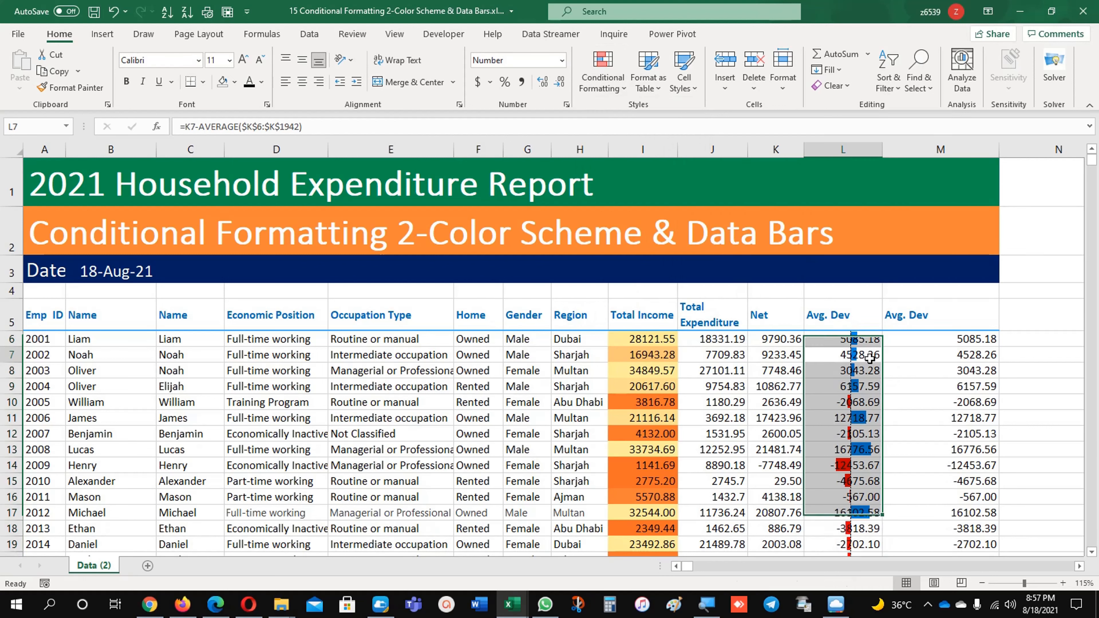
{"action": "left_click", "coordinate": [869, 356]}
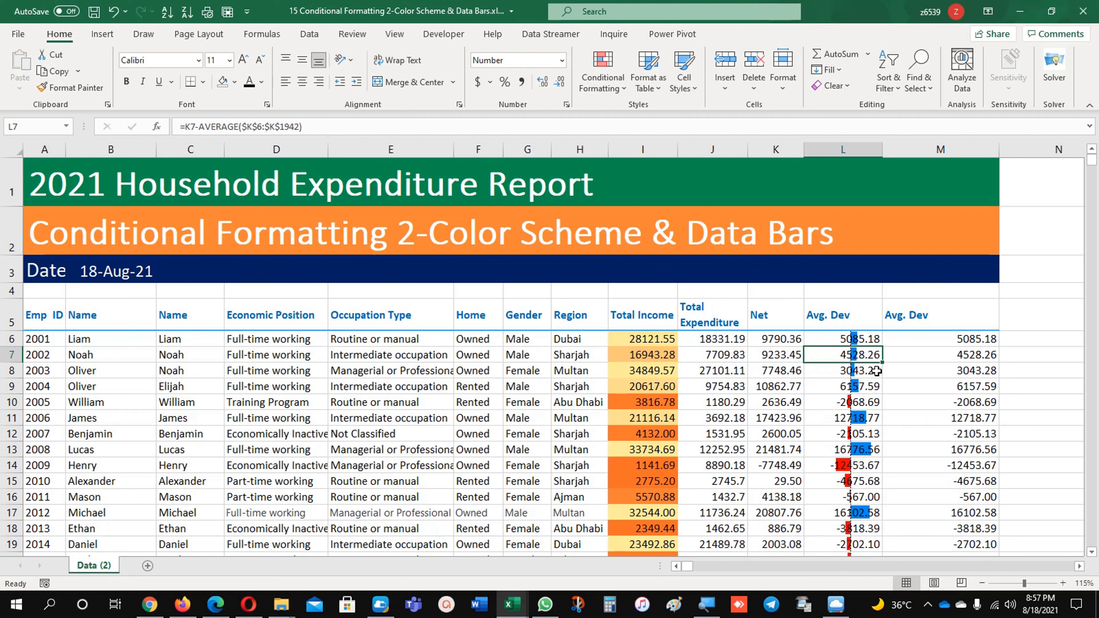
{"action": "left_click_drag", "start_coordinate": [883, 150], "coordinate": [898, 151]}
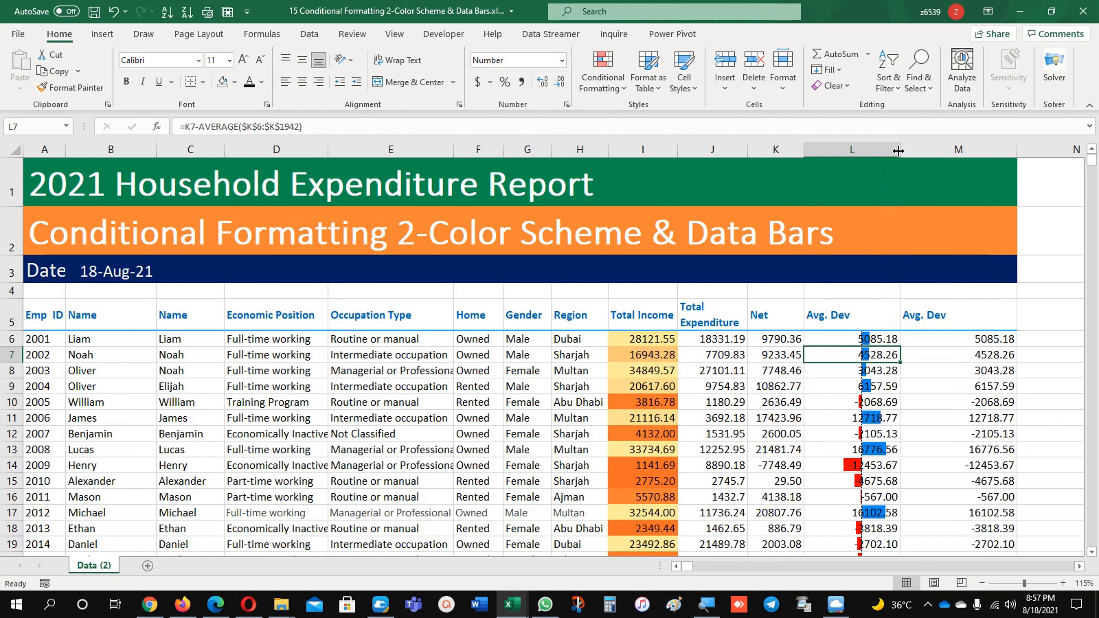
{"action": "left_click", "coordinate": [845, 464]}
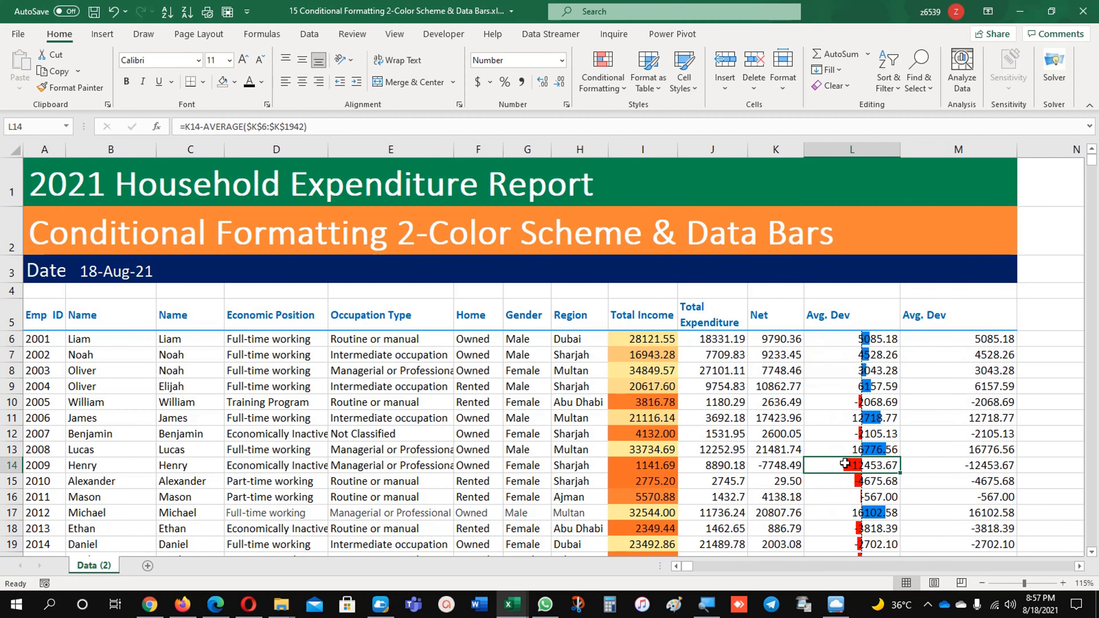
{"action": "left_click", "coordinate": [854, 149]}
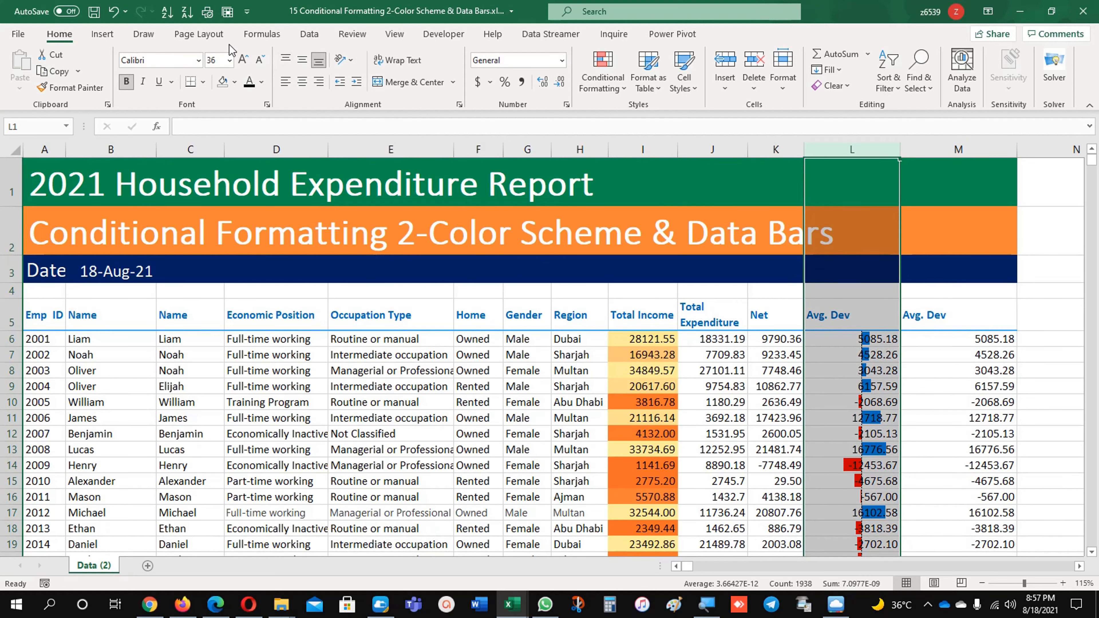
{"action": "left_click", "coordinate": [243, 59]}
{"action": "left_click", "coordinate": [244, 60]}
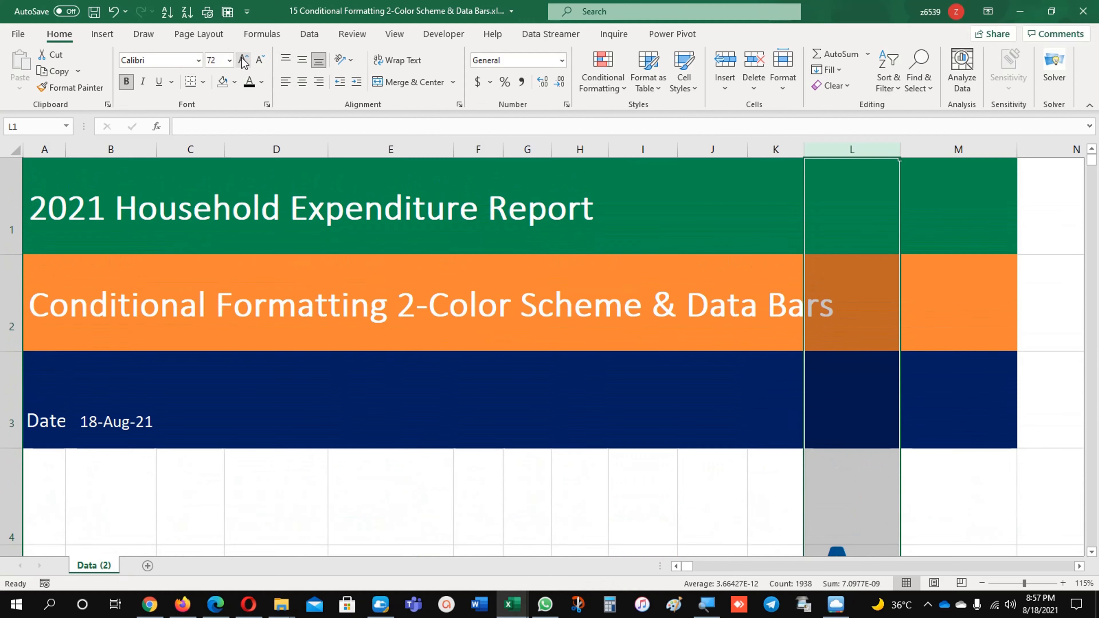
{"action": "key", "text": "ctrl+z"}
{"action": "key", "text": "ctrl+z"}
{"action": "key", "text": "ctrl+z"}
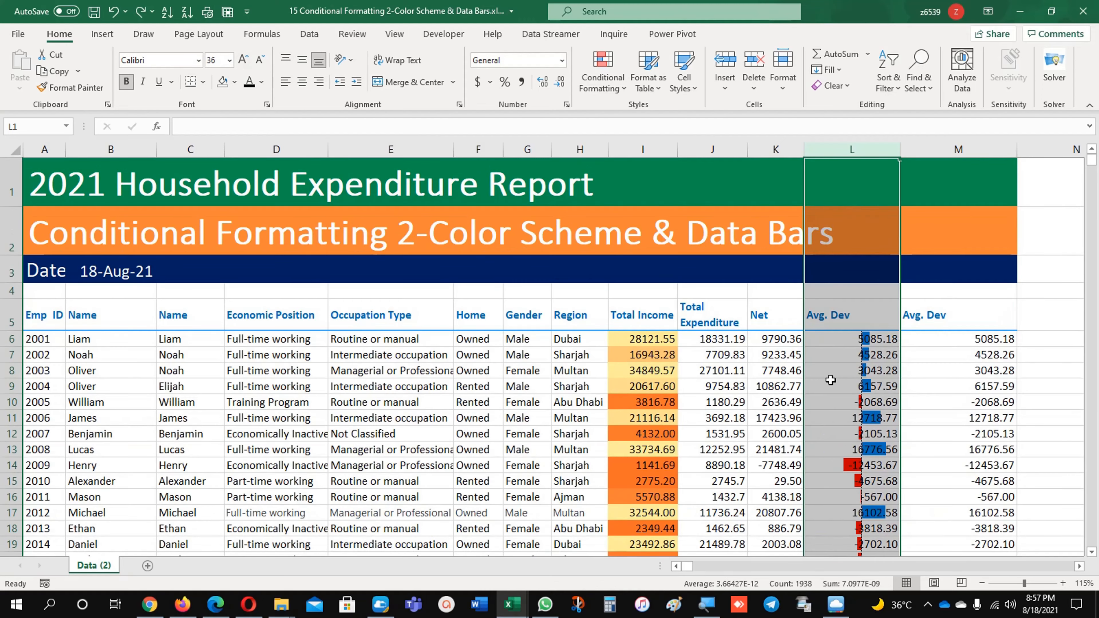
Edit the data bar rule on L6:L1942 to use the theme green bar color and apply the change
{"action": "left_click", "coordinate": [866, 386]}
{"action": "scroll", "coordinate": [901, 394], "scroll_direction": "down", "scroll_amount": 3}
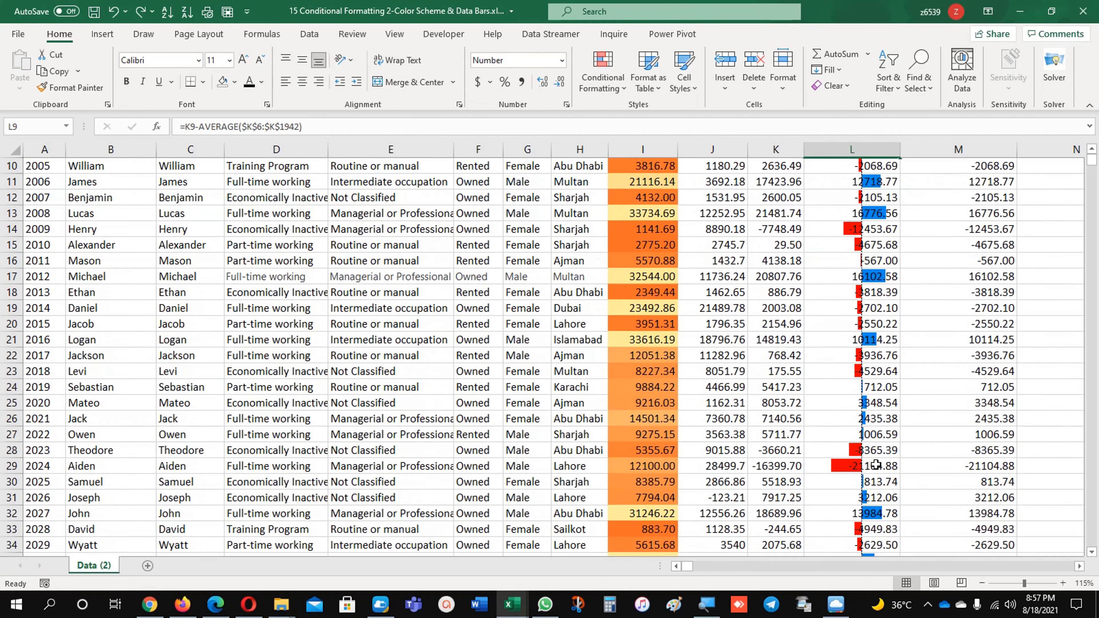
{"action": "scroll", "coordinate": [876, 464], "scroll_direction": "up", "scroll_amount": 3}
{"action": "left_click", "coordinate": [818, 339]}
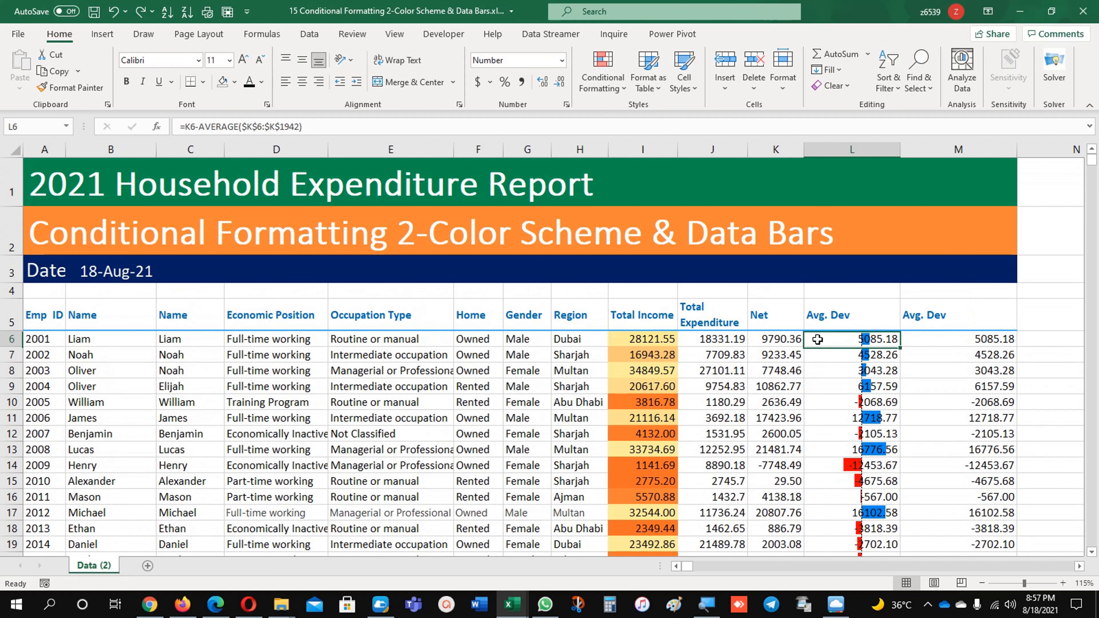
{"action": "key", "text": "ctrl+shift+Down"}
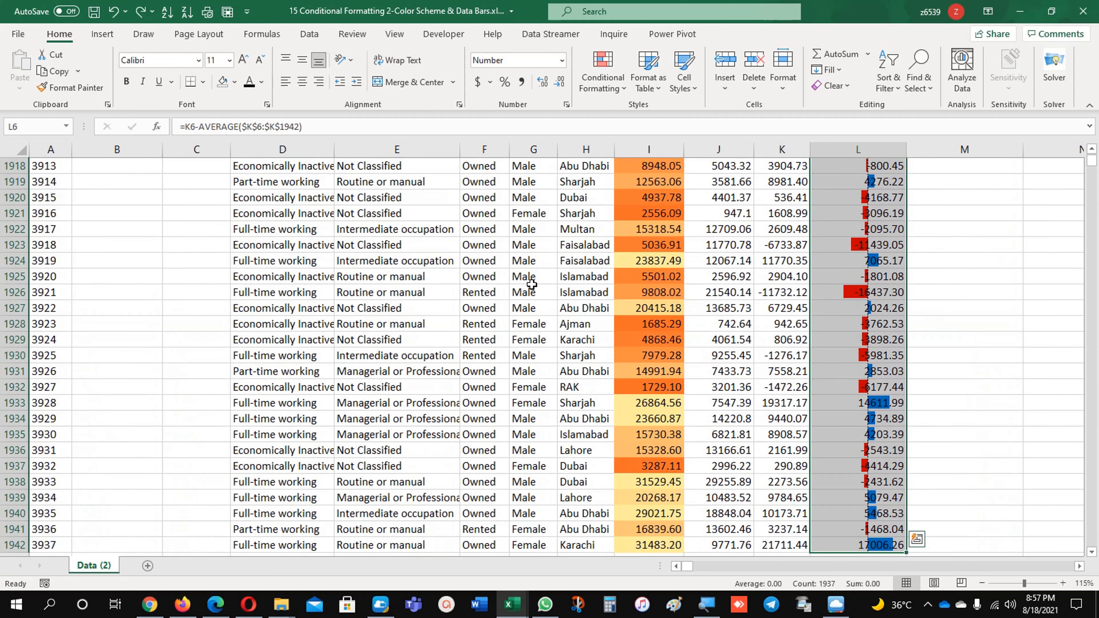
{"action": "left_click", "coordinate": [593, 78]}
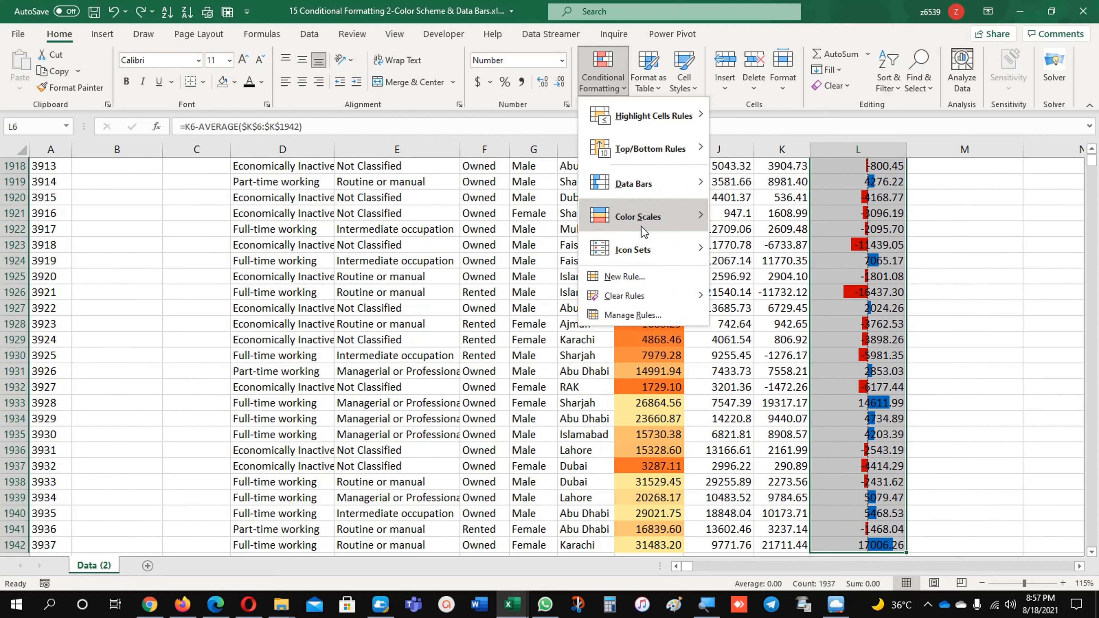
{"action": "left_click", "coordinate": [639, 316]}
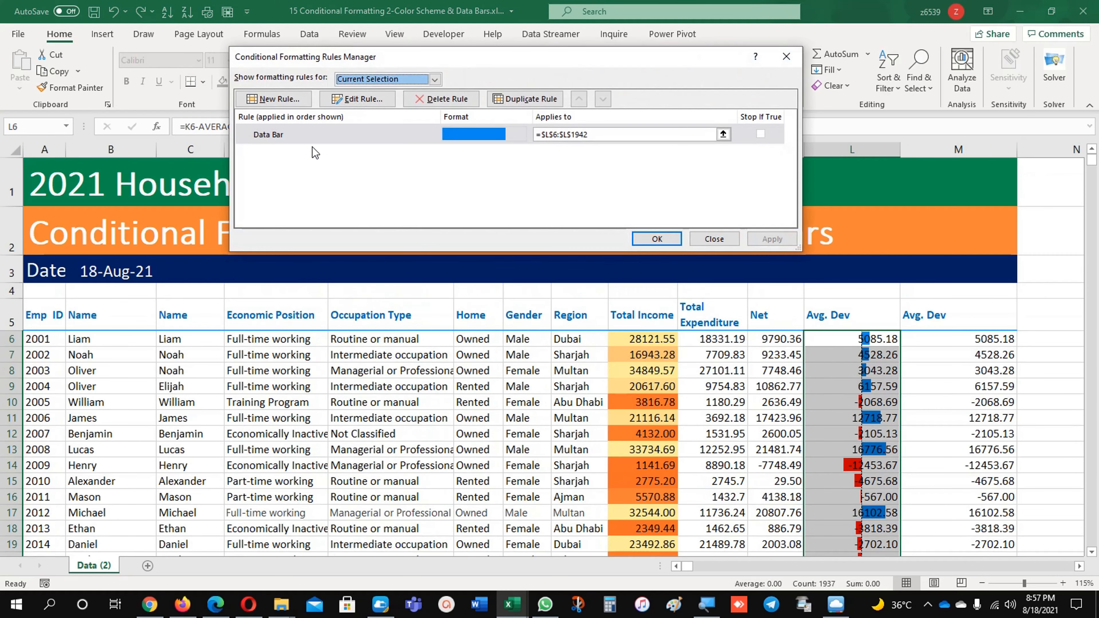
{"action": "left_click", "coordinate": [312, 140]}
{"action": "left_click", "coordinate": [351, 103]}
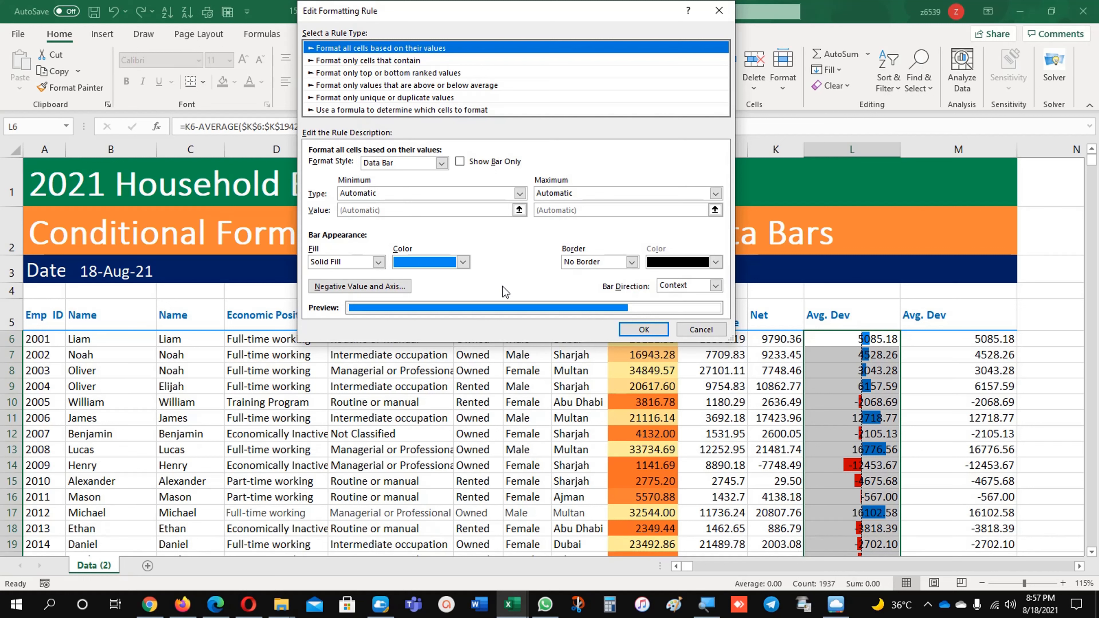
{"action": "left_click", "coordinate": [463, 260]}
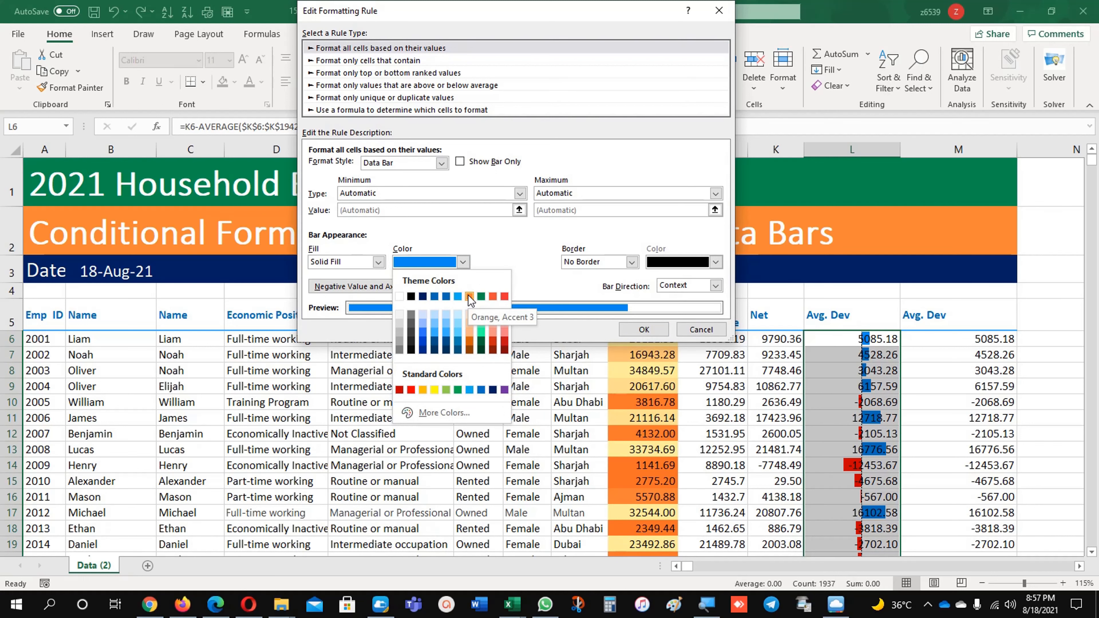
{"action": "left_click", "coordinate": [479, 299]}
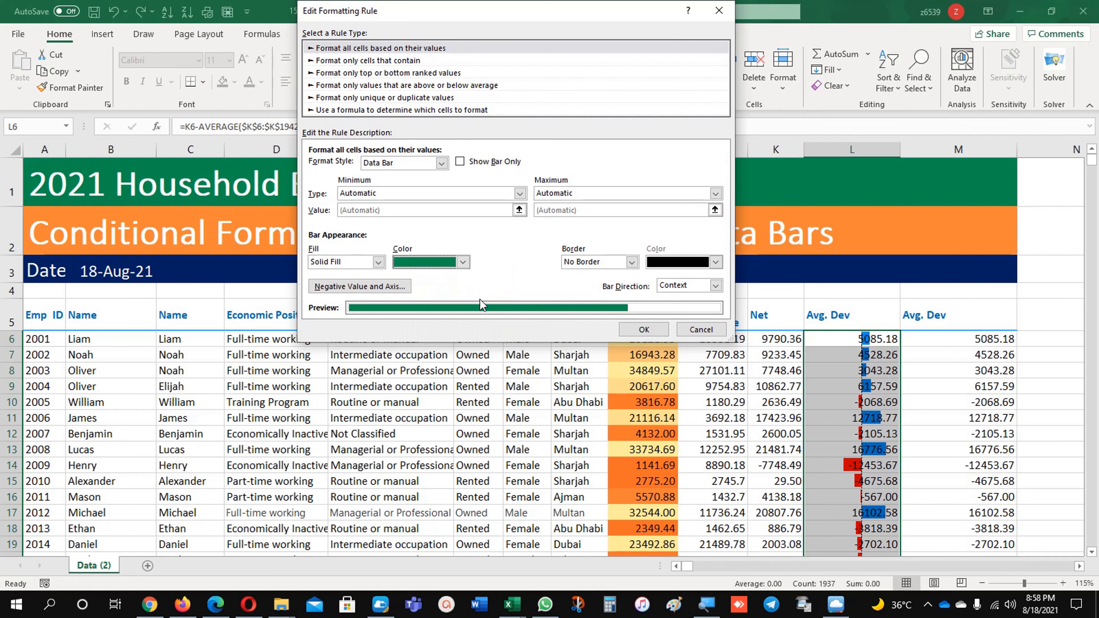
{"action": "left_click", "coordinate": [643, 328]}
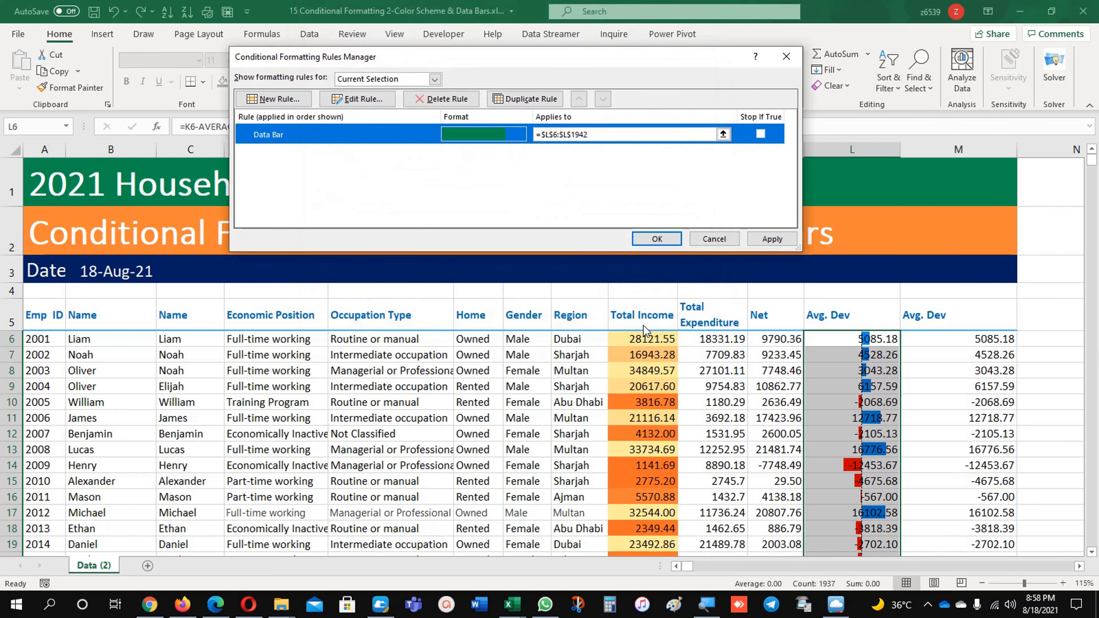
{"action": "left_click", "coordinate": [763, 239]}
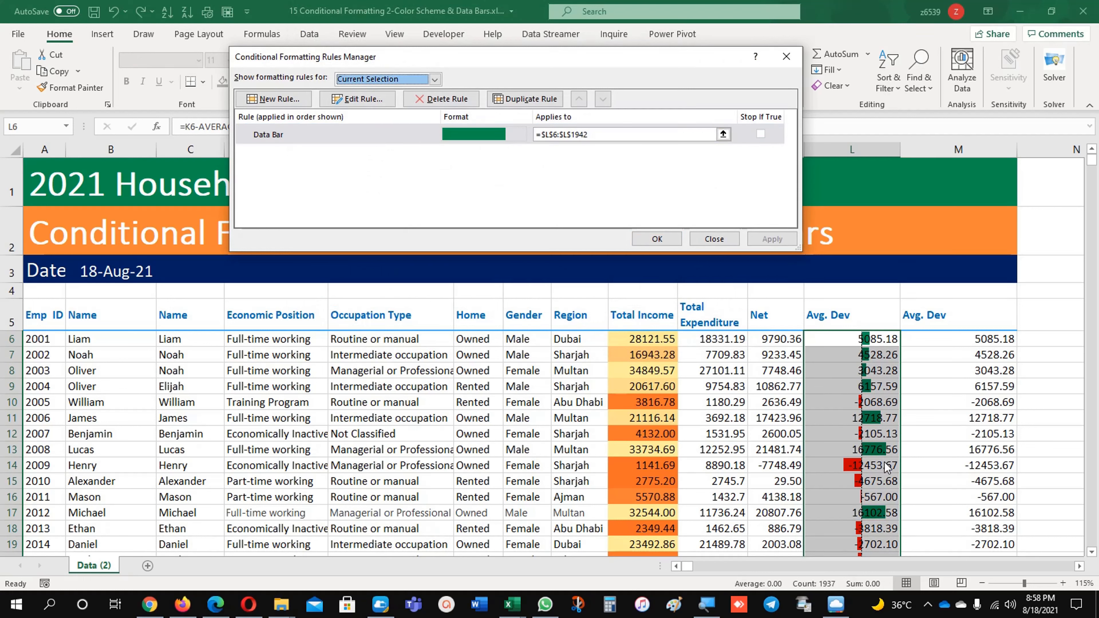
Turn on Show Bar Only in the Avg. Dev data bar rule and apply it
{"action": "left_click", "coordinate": [362, 135]}
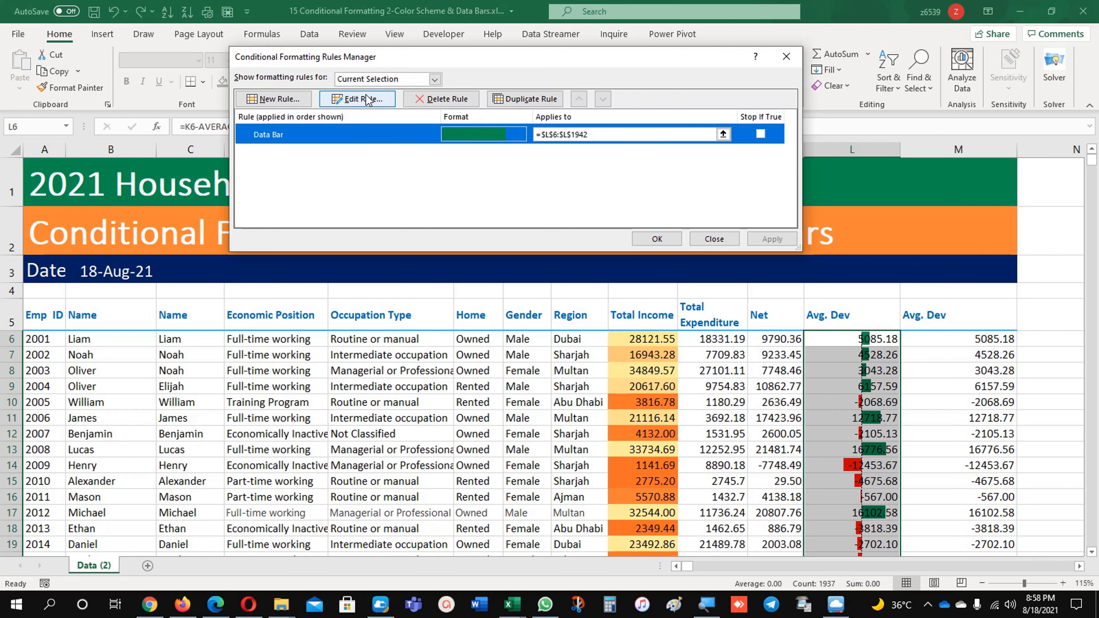
{"action": "left_click", "coordinate": [358, 99]}
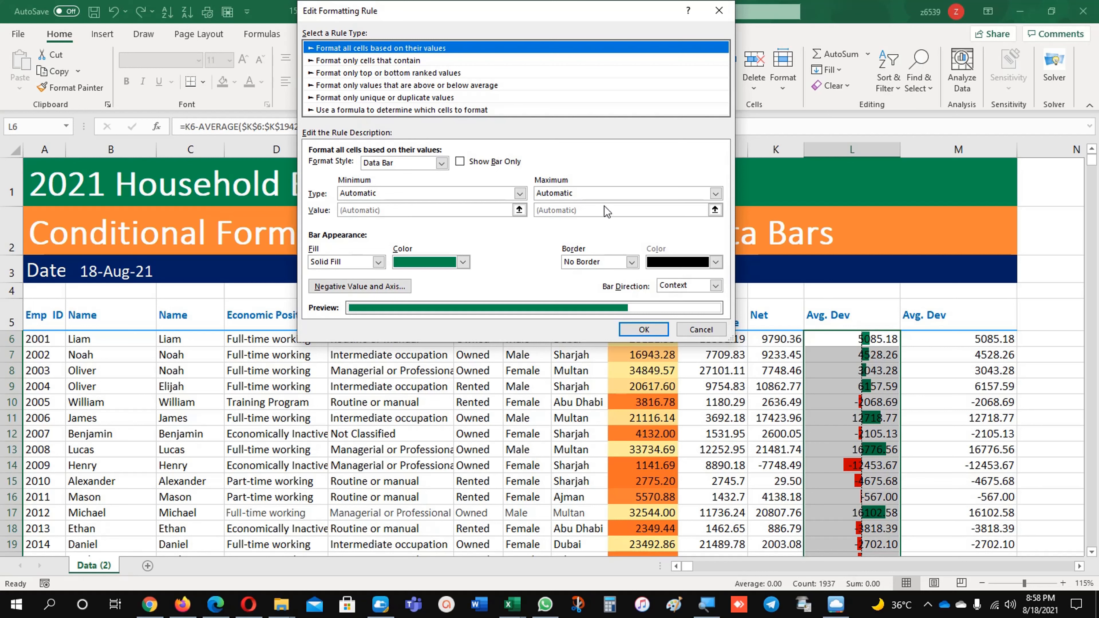
{"action": "left_click", "coordinate": [505, 165]}
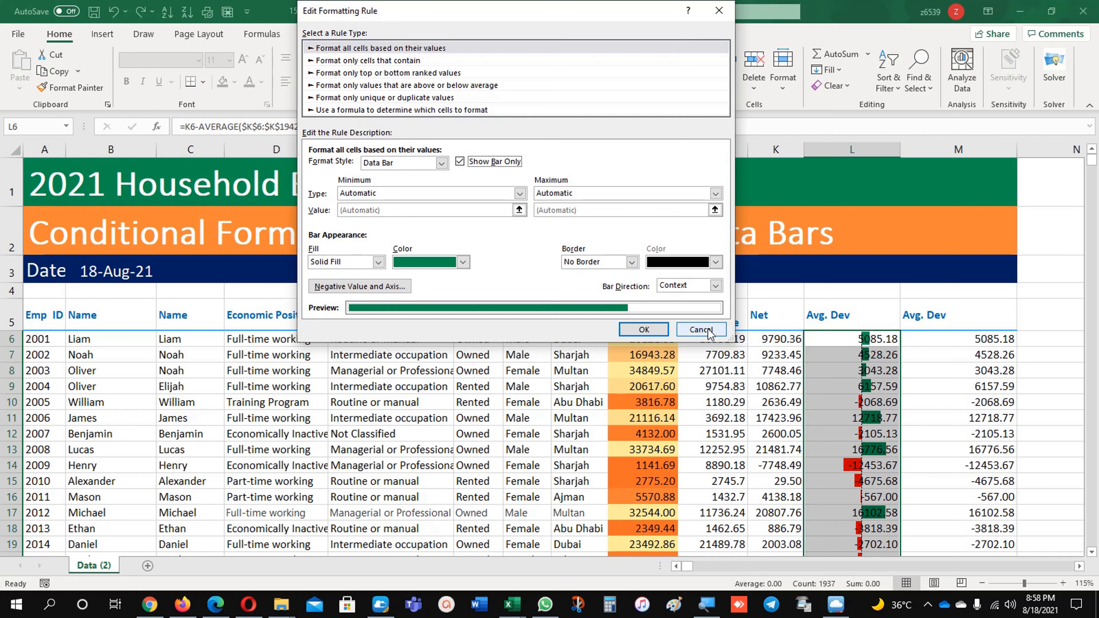
{"action": "left_click", "coordinate": [659, 328]}
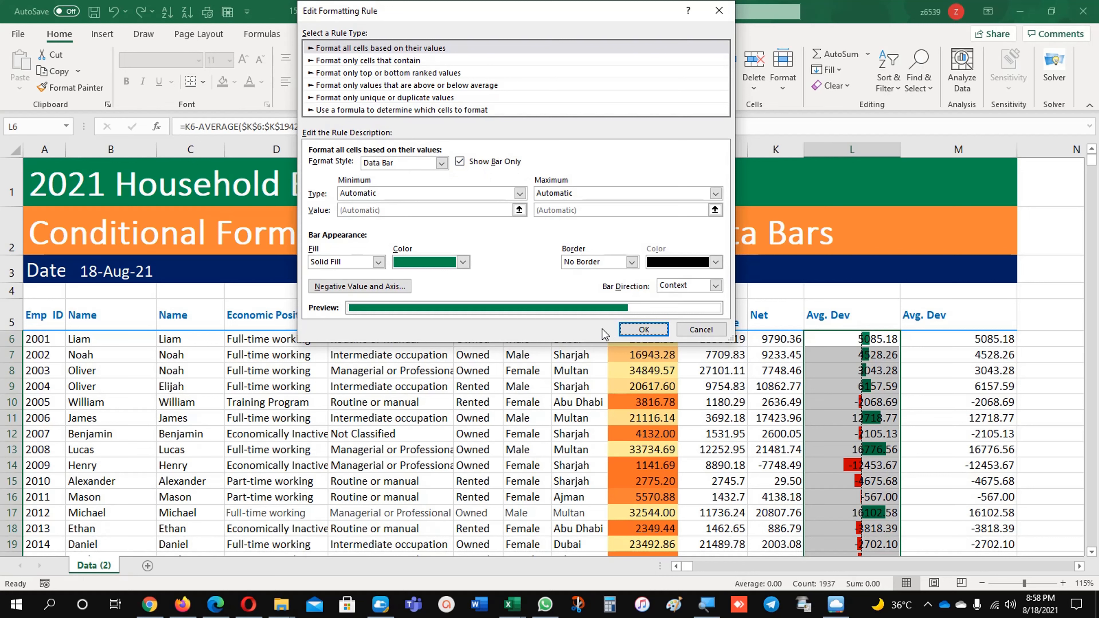
{"action": "left_click", "coordinate": [628, 327]}
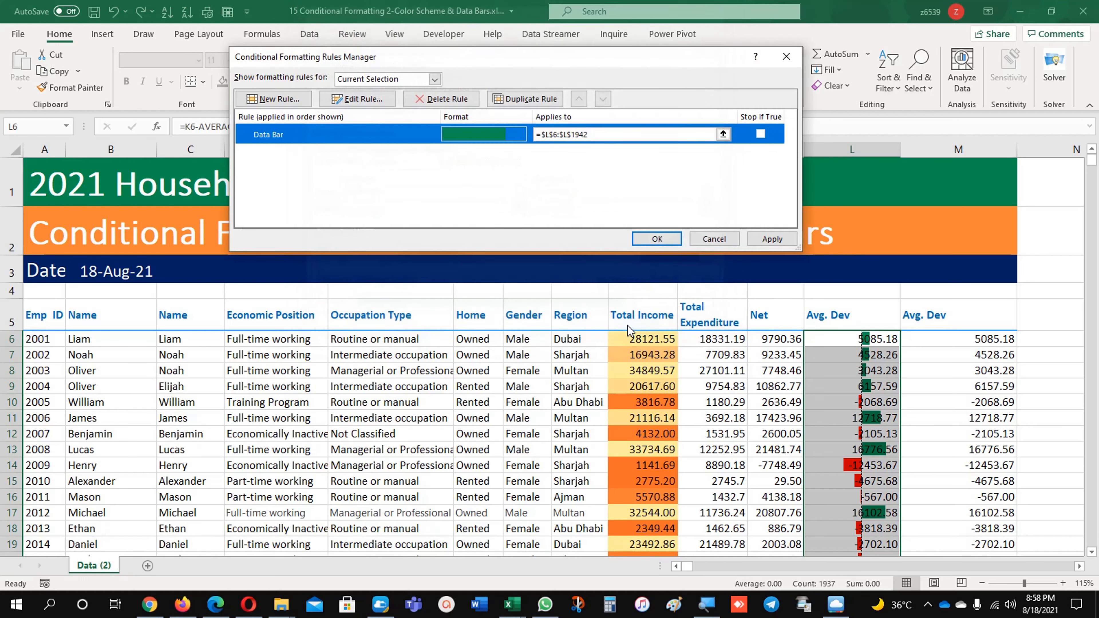
{"action": "left_click", "coordinate": [781, 244]}
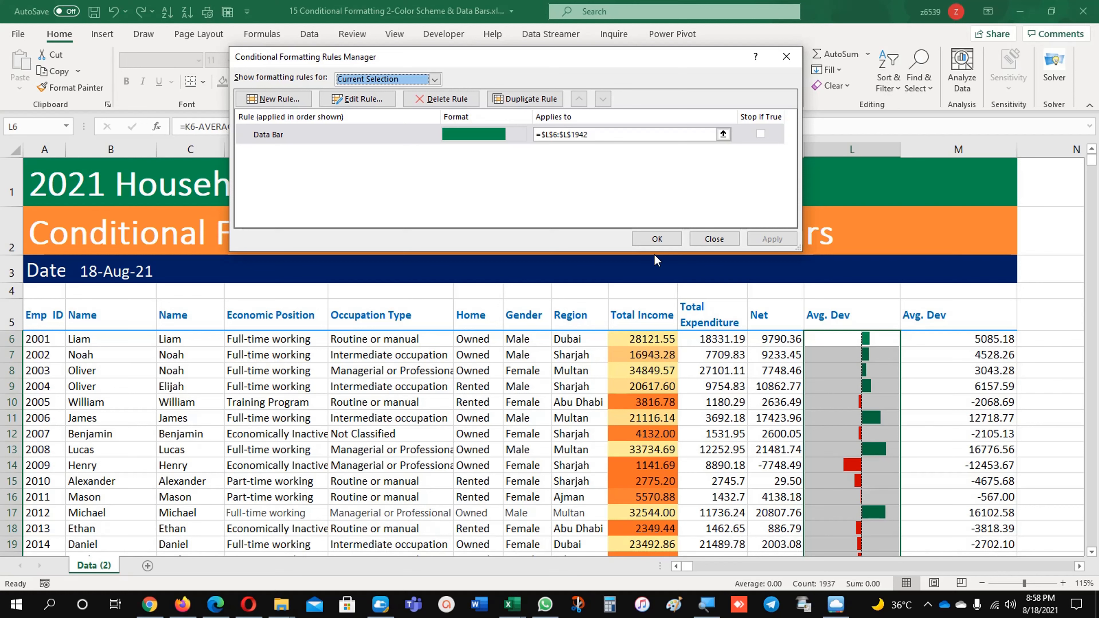
Set the data bar rule's minimum type to Lowest Value and maximum type to Highest Value, and apply it
{"action": "left_click", "coordinate": [381, 99]}
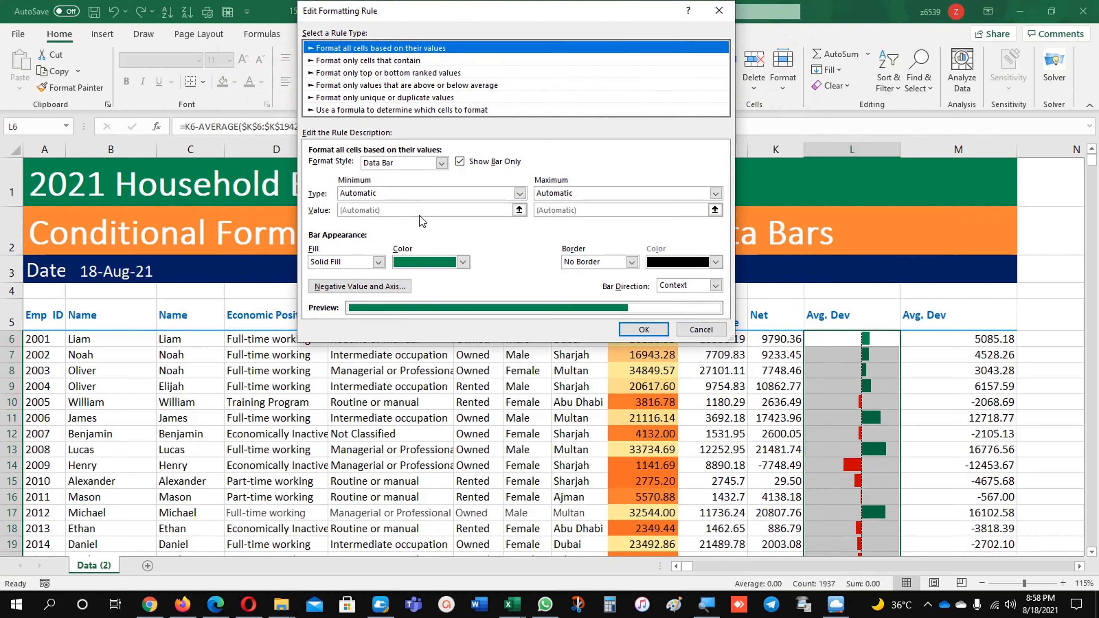
{"action": "left_click", "coordinate": [515, 194]}
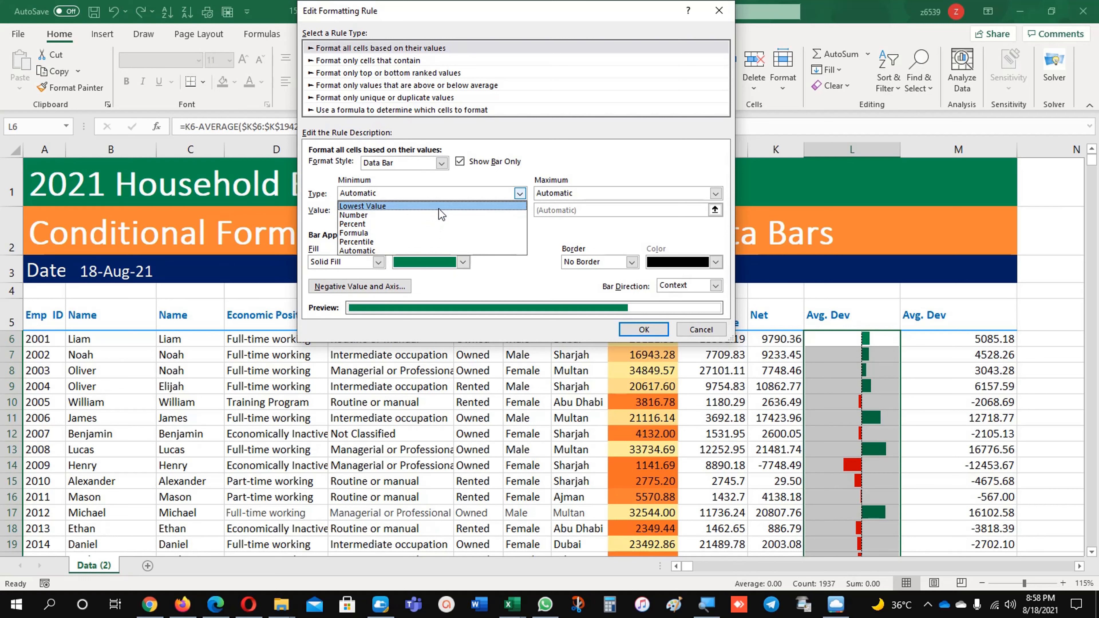
{"action": "left_click", "coordinate": [438, 208]}
{"action": "left_click", "coordinate": [588, 194]}
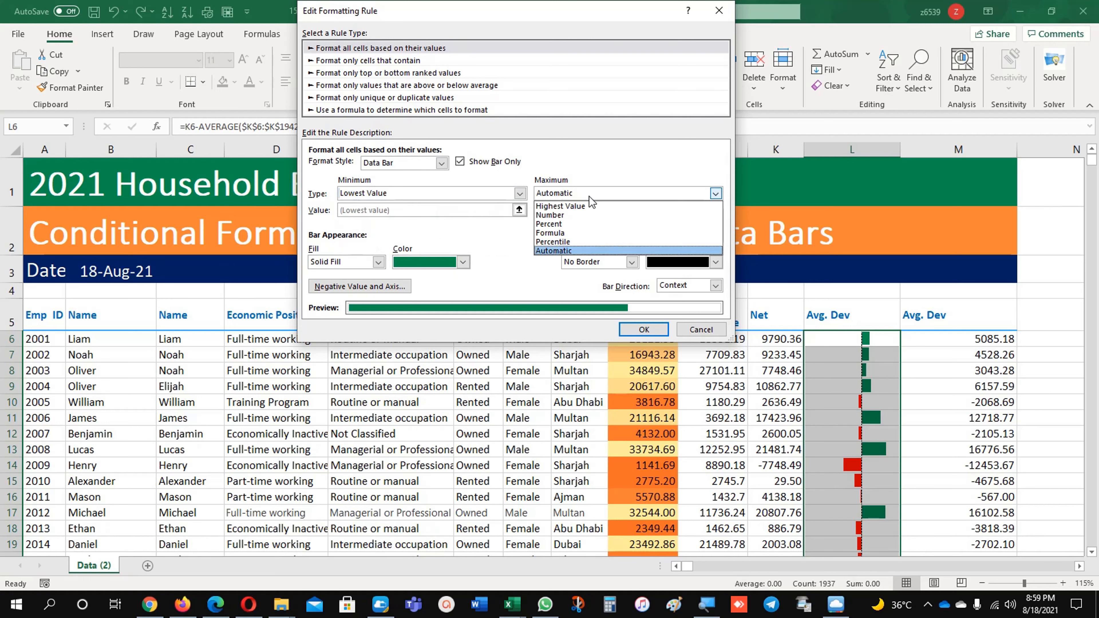
{"action": "left_click", "coordinate": [590, 206]}
{"action": "left_click", "coordinate": [649, 329]}
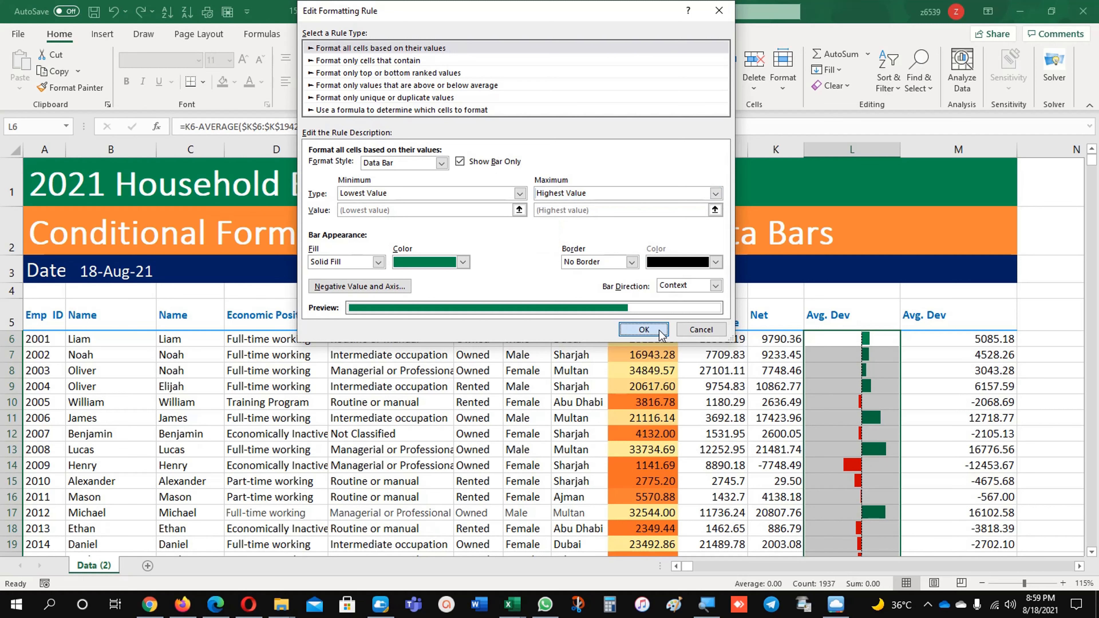
{"action": "left_click", "coordinate": [770, 244]}
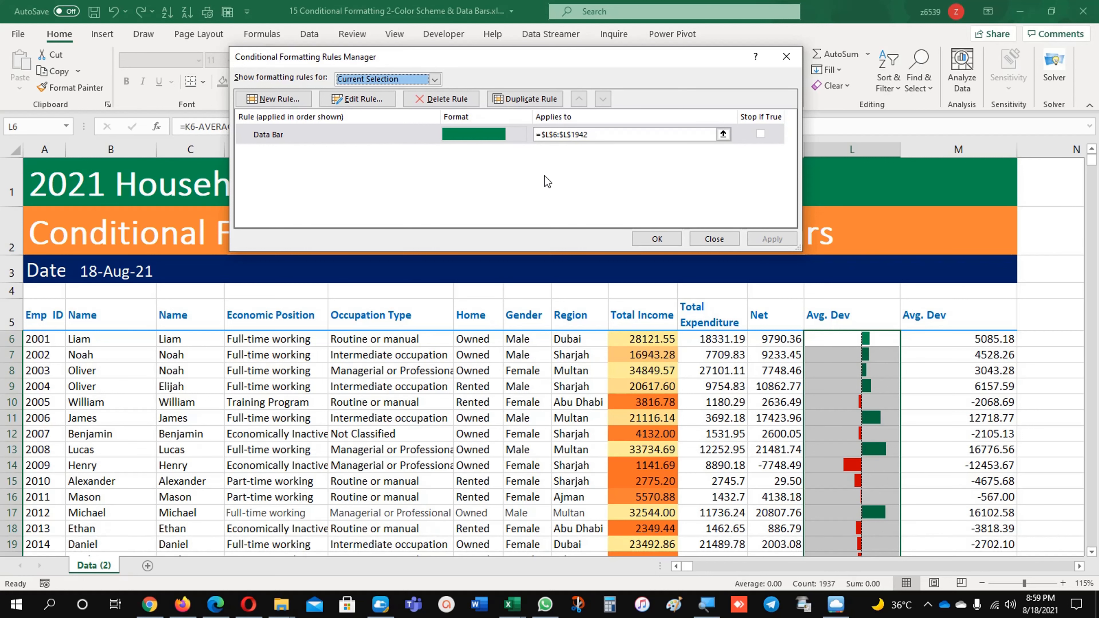
Give the Avg. Dev data bars a solid black border, apply the rule change and close the rules manager
{"action": "left_click", "coordinate": [357, 99]}
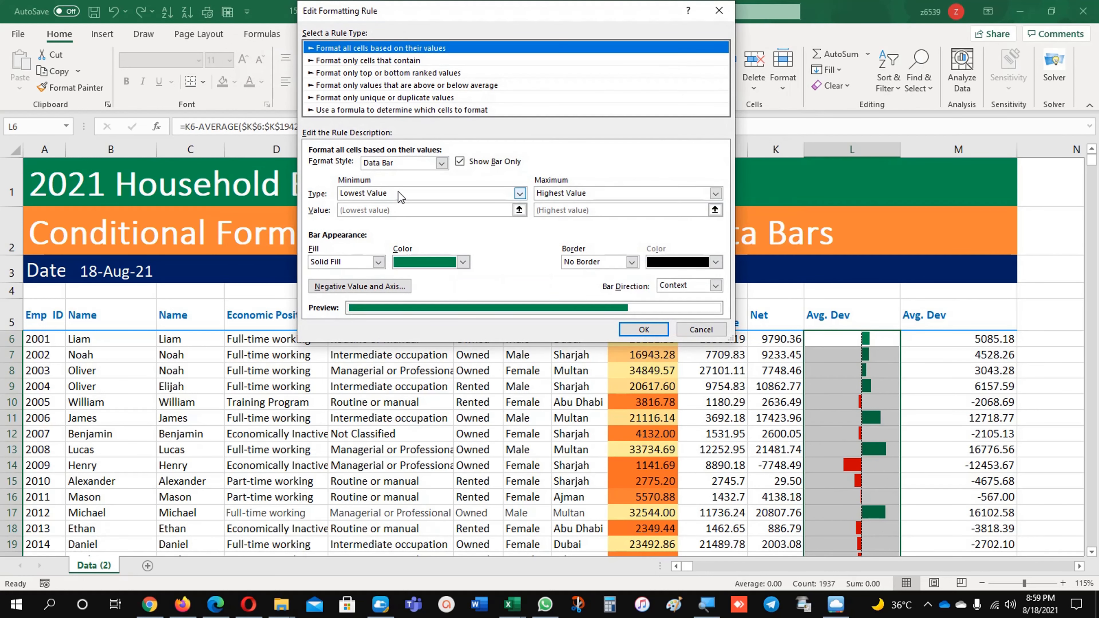
{"action": "left_click", "coordinate": [398, 192]}
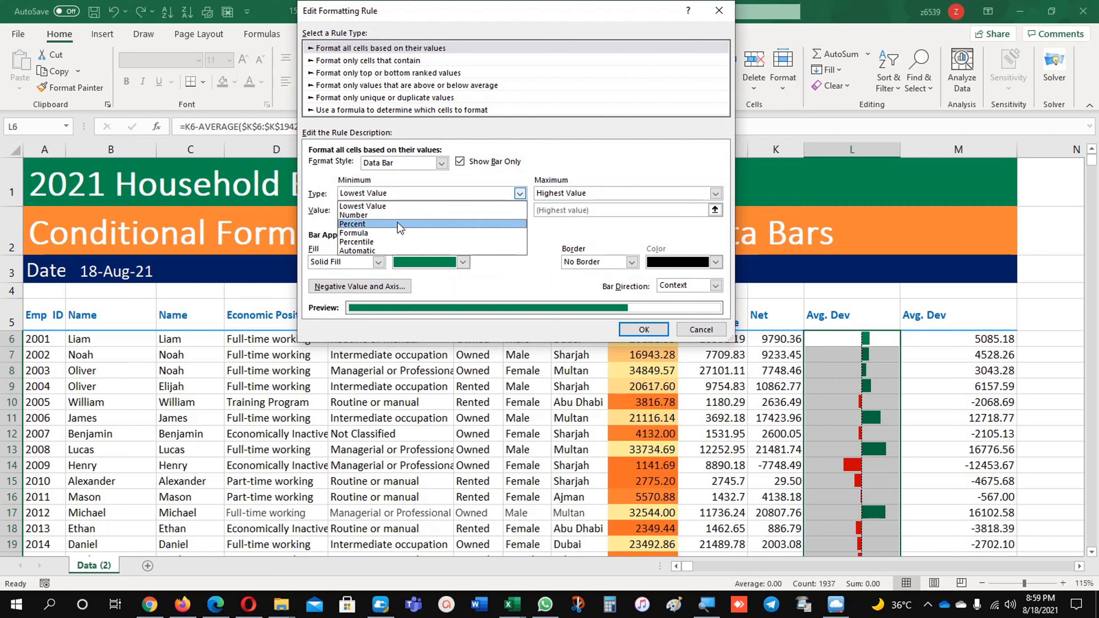
{"action": "left_click", "coordinate": [560, 284]}
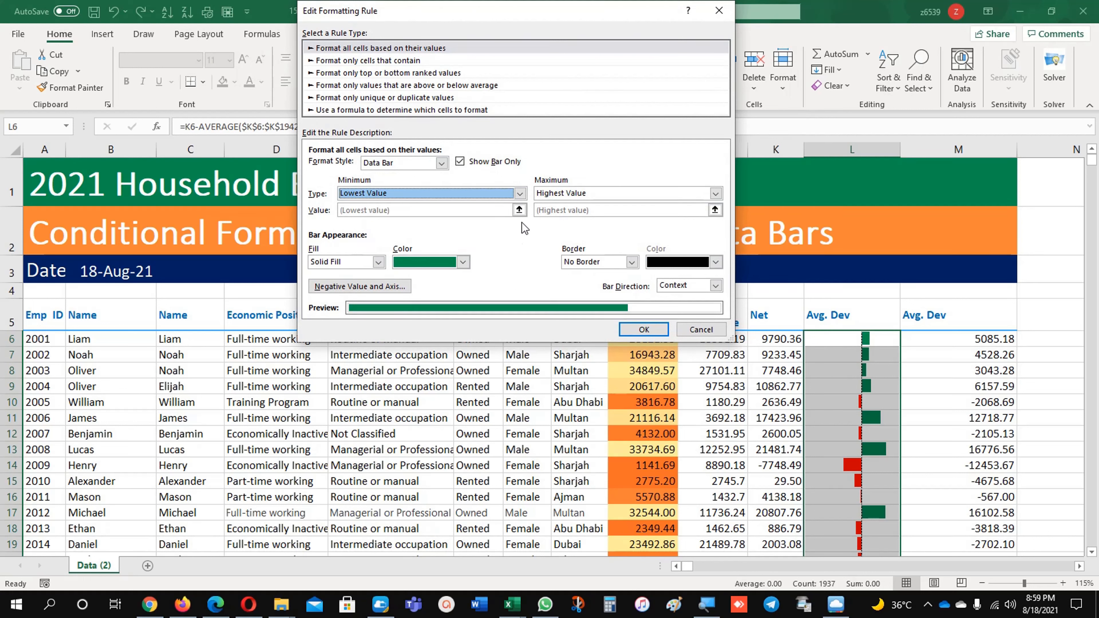
{"action": "left_click", "coordinate": [631, 262]}
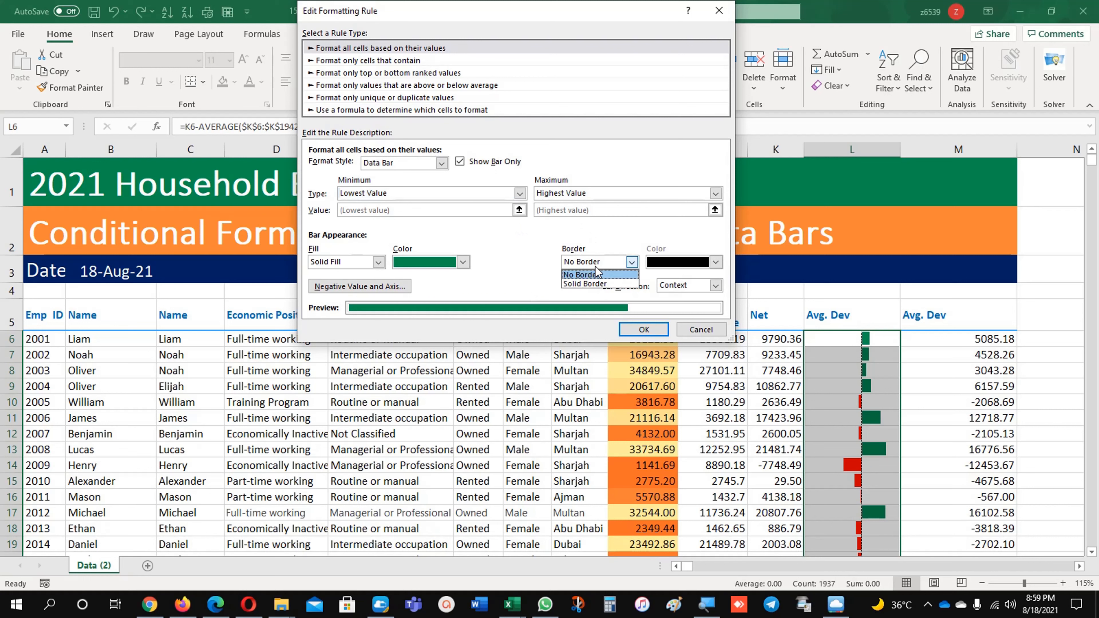
{"action": "left_click", "coordinate": [599, 284]}
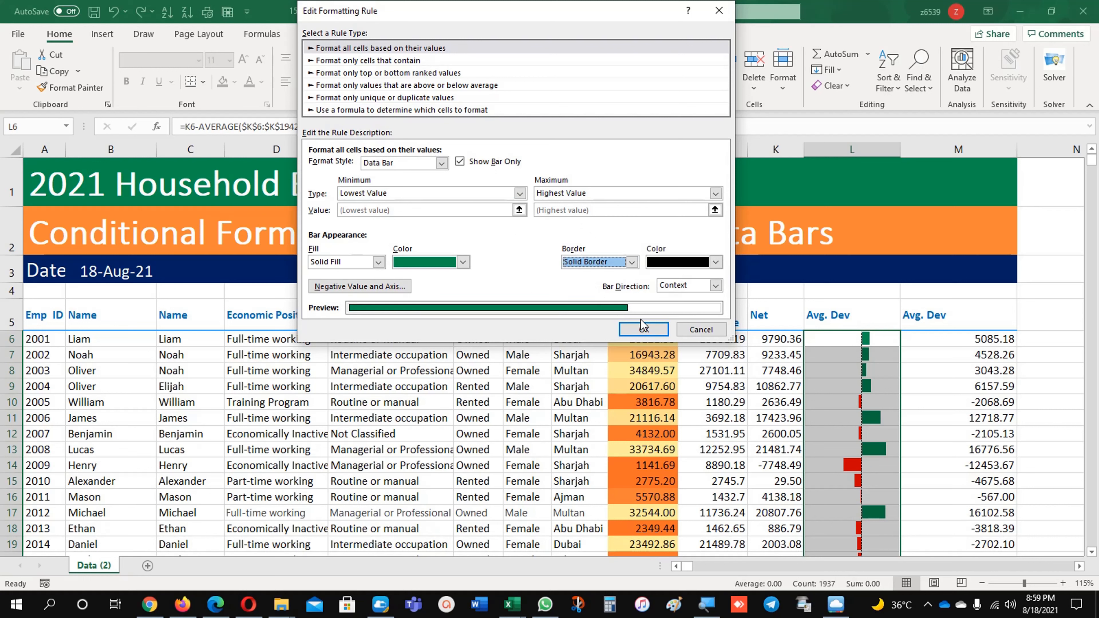
{"action": "left_click", "coordinate": [644, 329]}
{"action": "left_click", "coordinate": [772, 238]}
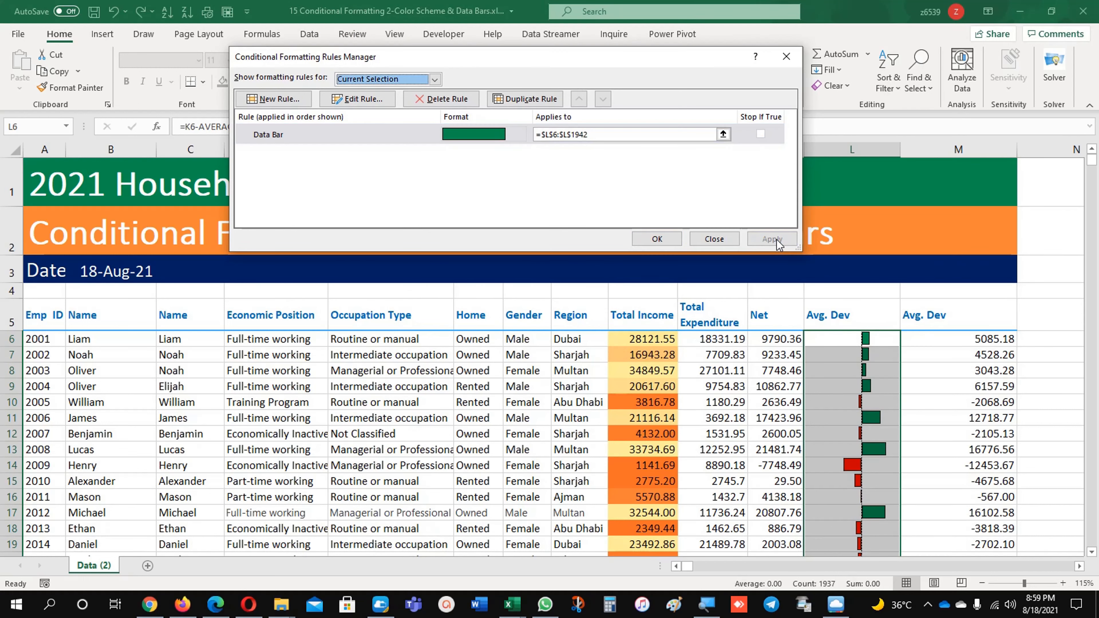
{"action": "left_click", "coordinate": [677, 242]}
Compare the Avg. Dev data bars in column L with the Net values in column K across the first rows
{"action": "left_click", "coordinate": [888, 435]}
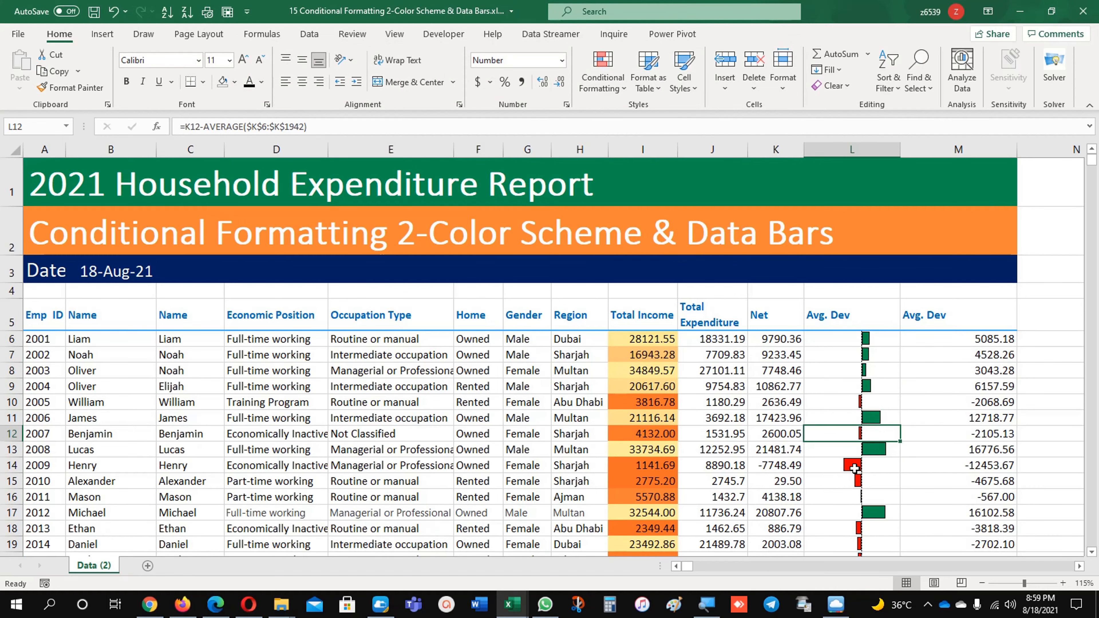
{"action": "scroll", "coordinate": [880, 497], "scroll_direction": "down", "scroll_amount": 2}
{"action": "scroll", "coordinate": [879, 496], "scroll_direction": "up", "scroll_amount": 4}
{"action": "left_click", "coordinate": [822, 353]}
{"action": "left_click", "coordinate": [830, 335]}
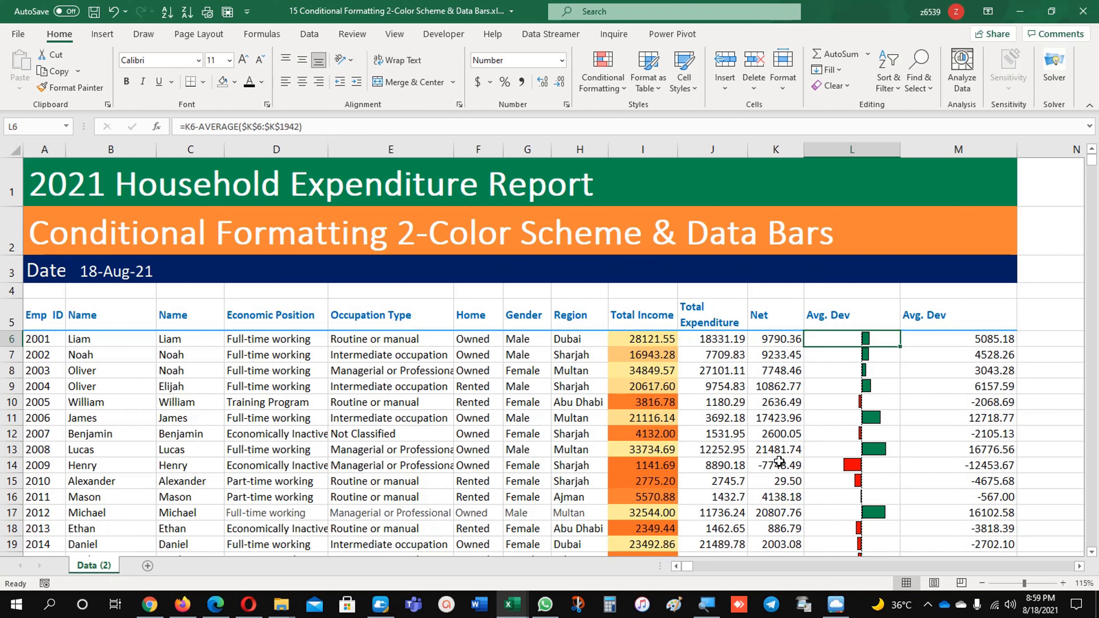
{"action": "left_click", "coordinate": [785, 351]}
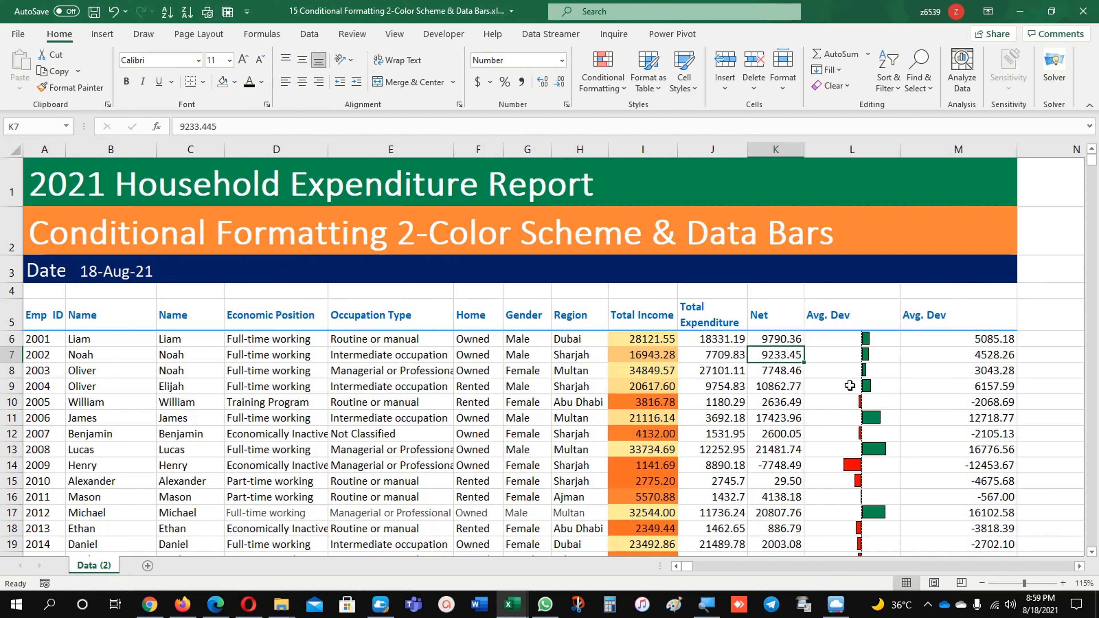
{"action": "left_click", "coordinate": [850, 385]}
{"action": "left_click", "coordinate": [848, 405]}
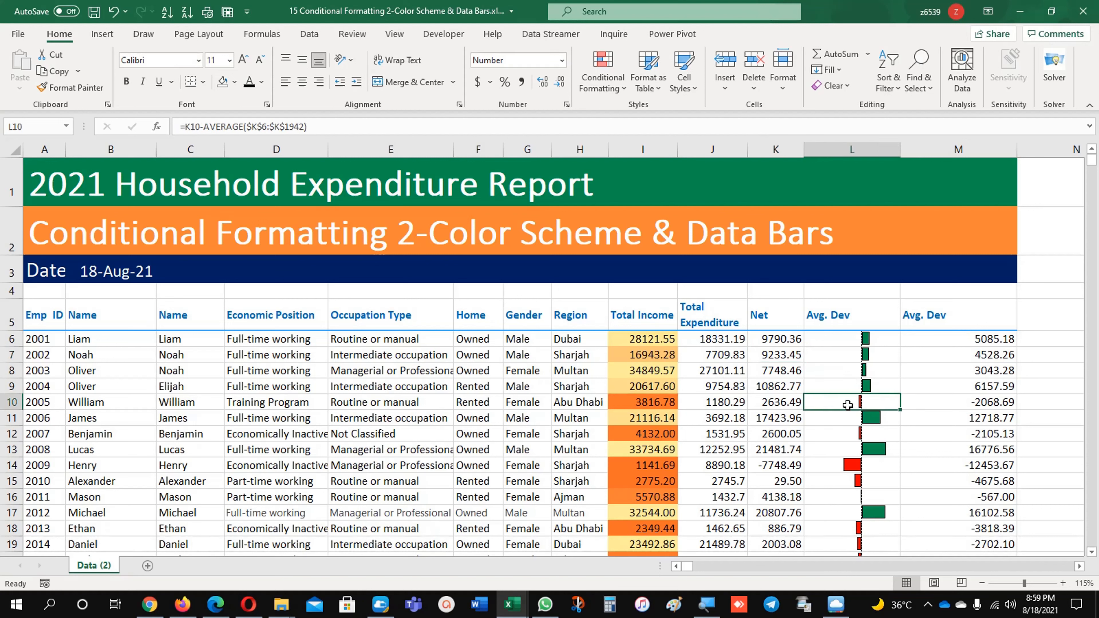
{"action": "left_click", "coordinate": [784, 404]}
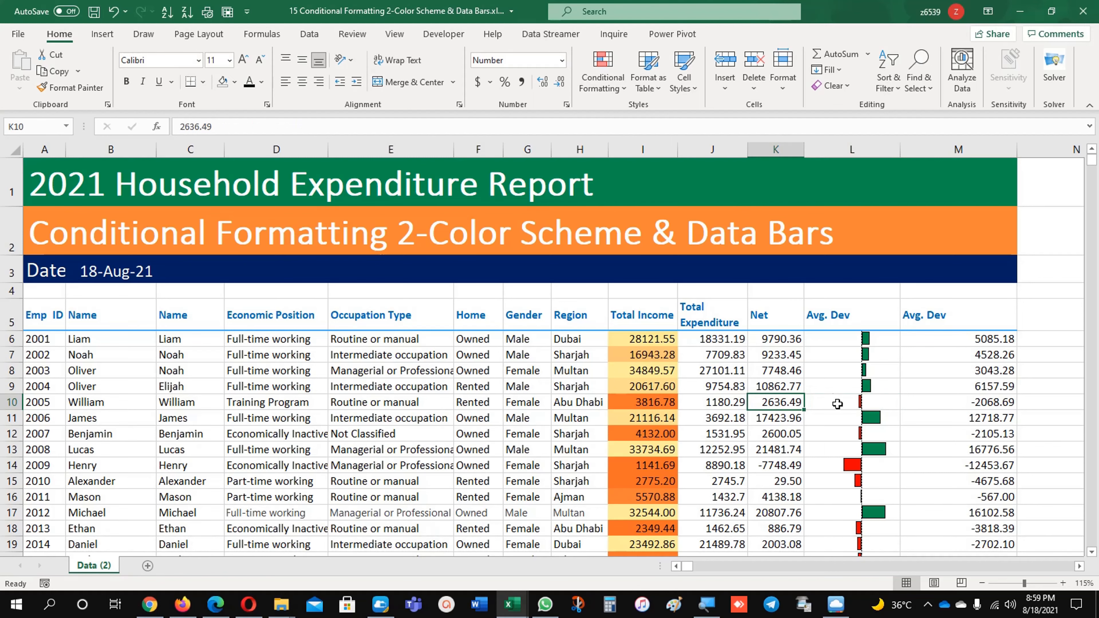